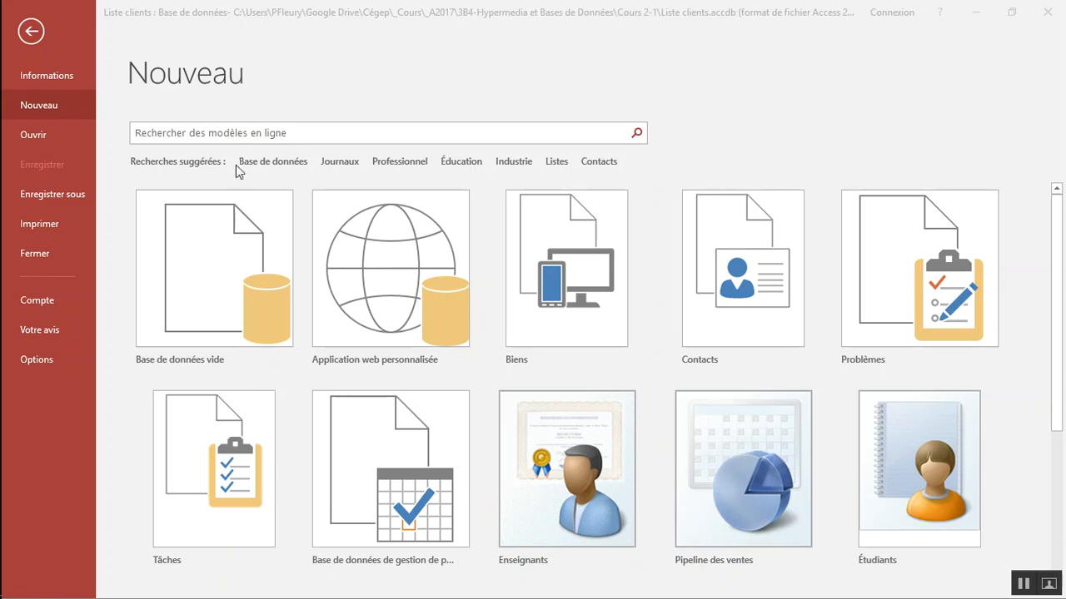
Create a blank desktop database with the file name Tutoriel1
{"action": "left_click", "coordinate": [36, 40]}
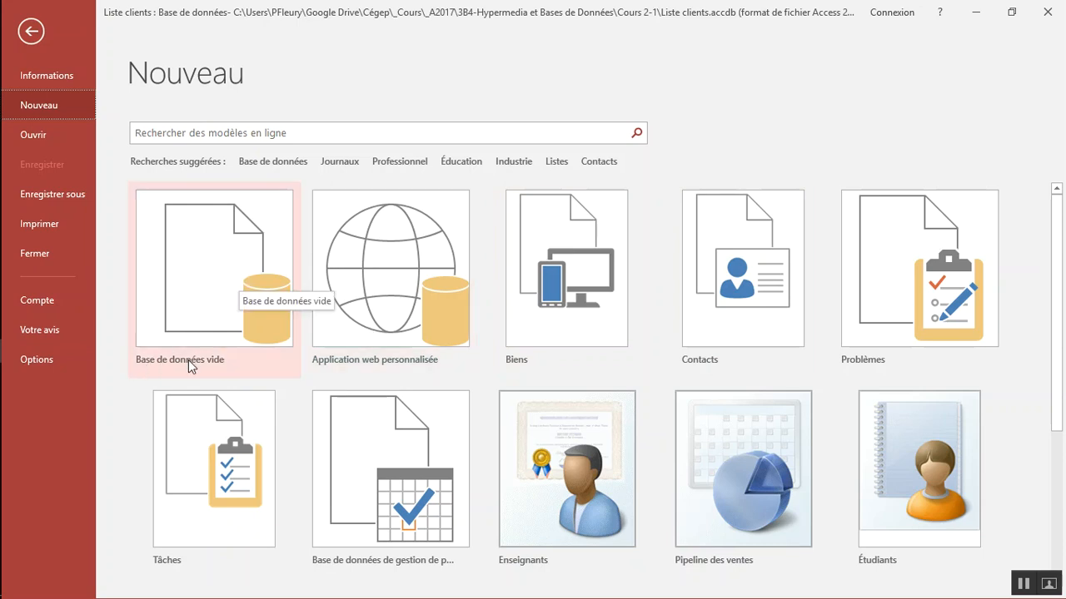
{"action": "left_click", "coordinate": [206, 248]}
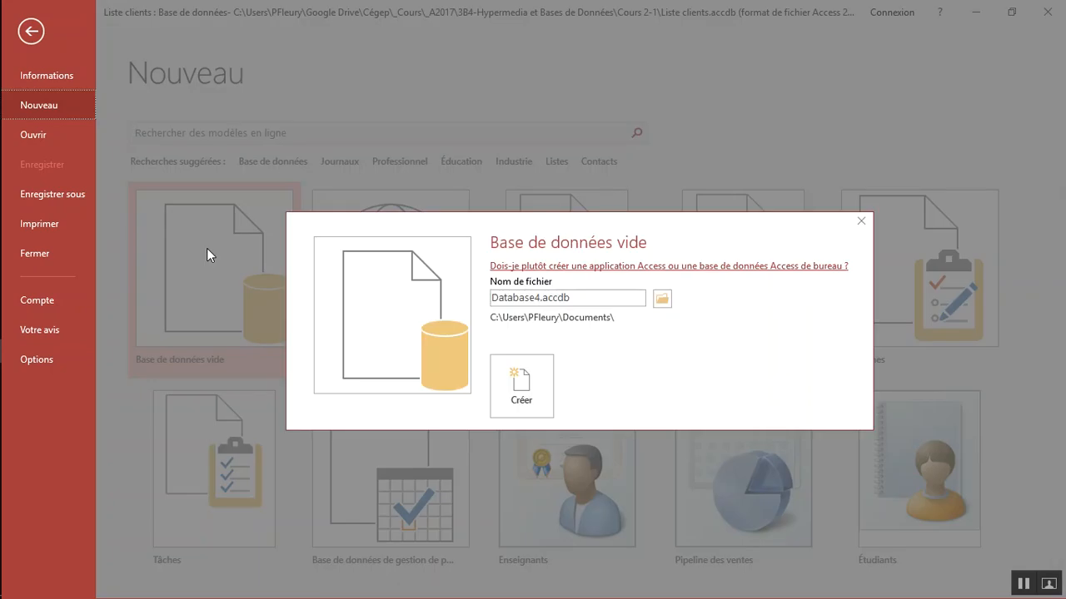
{"action": "left_click", "coordinate": [538, 297]}
{"action": "left_click", "coordinate": [538, 297]}
{"action": "key", "text": "shift+Home"}
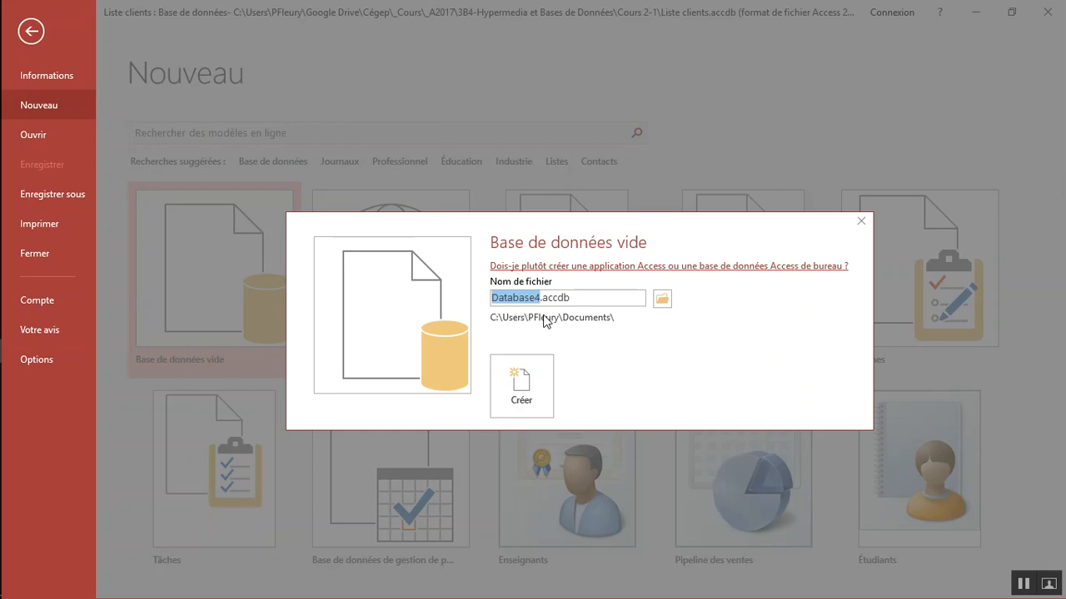
{"action": "type", "text": "Tutoriel"}
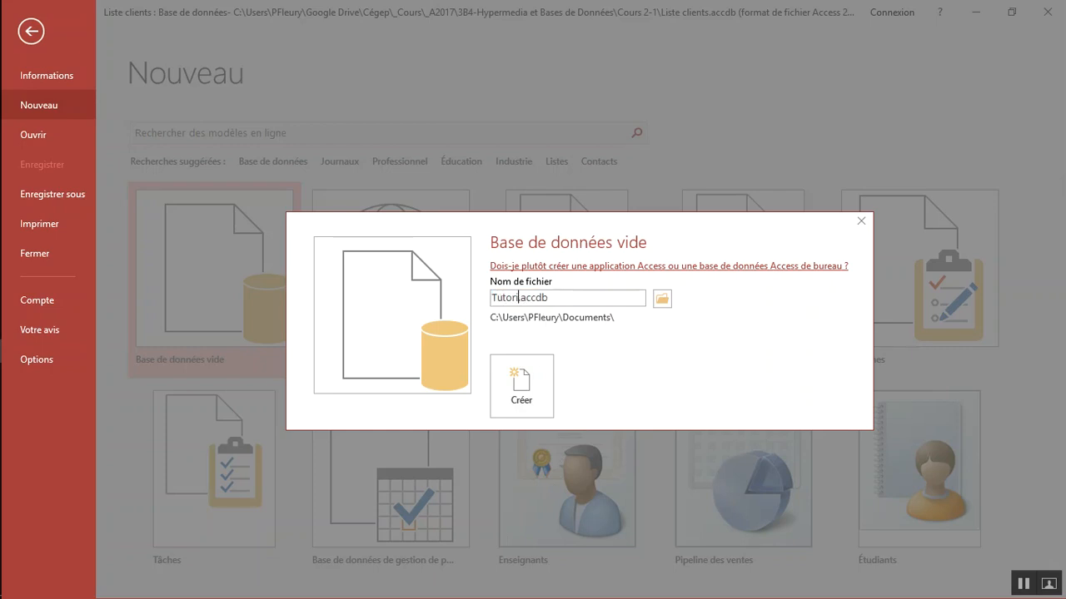
{"action": "type", "text": "1"}
{"action": "left_click", "coordinate": [521, 385]}
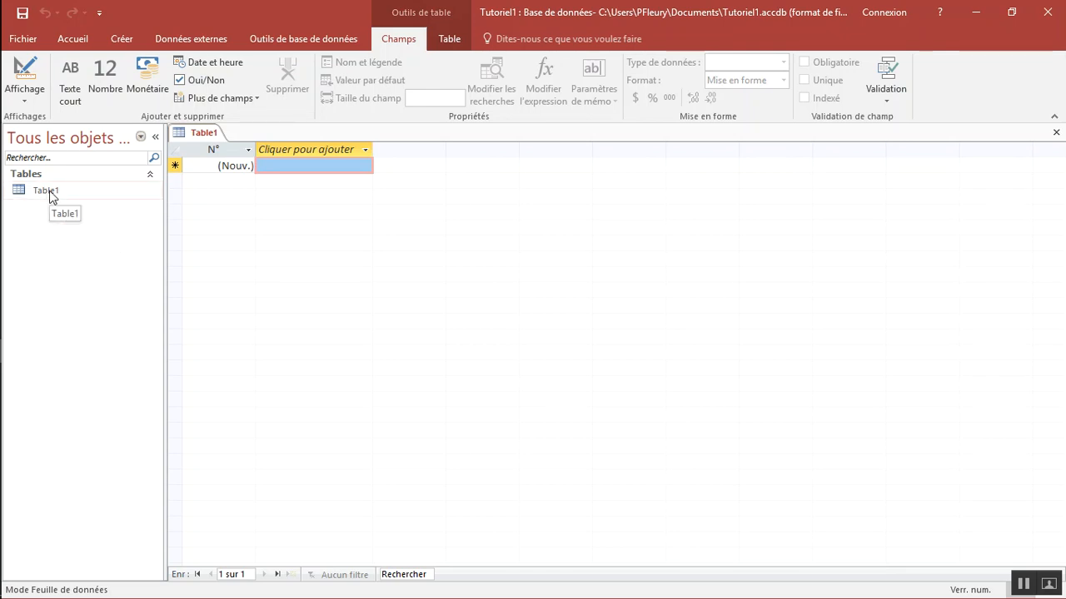
Close the default empty table and start a new table in design view
{"action": "middle_click", "coordinate": [201, 133]}
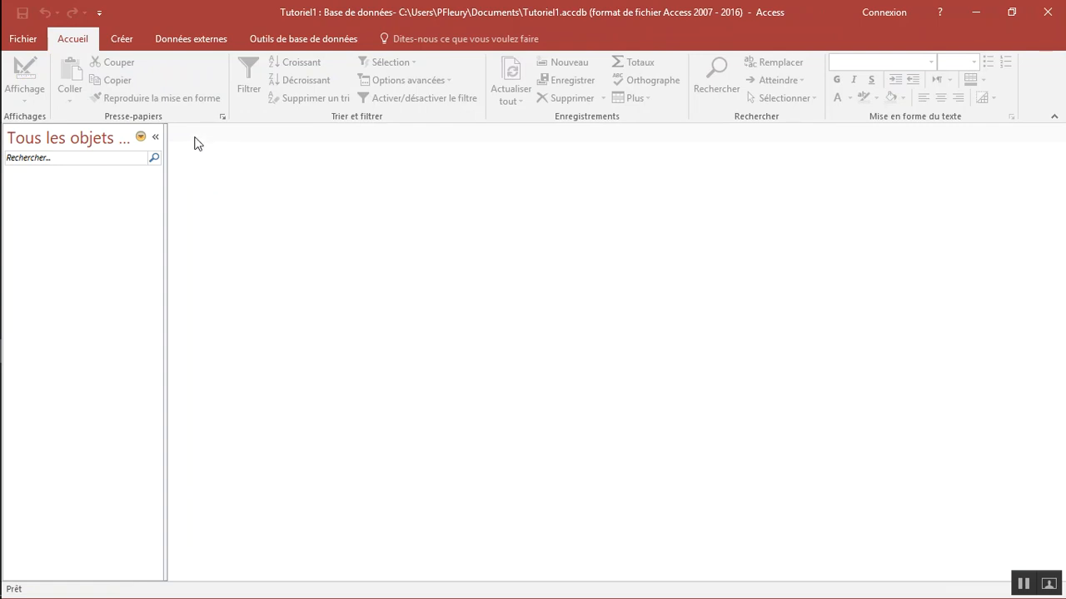
{"action": "left_click", "coordinate": [121, 41]}
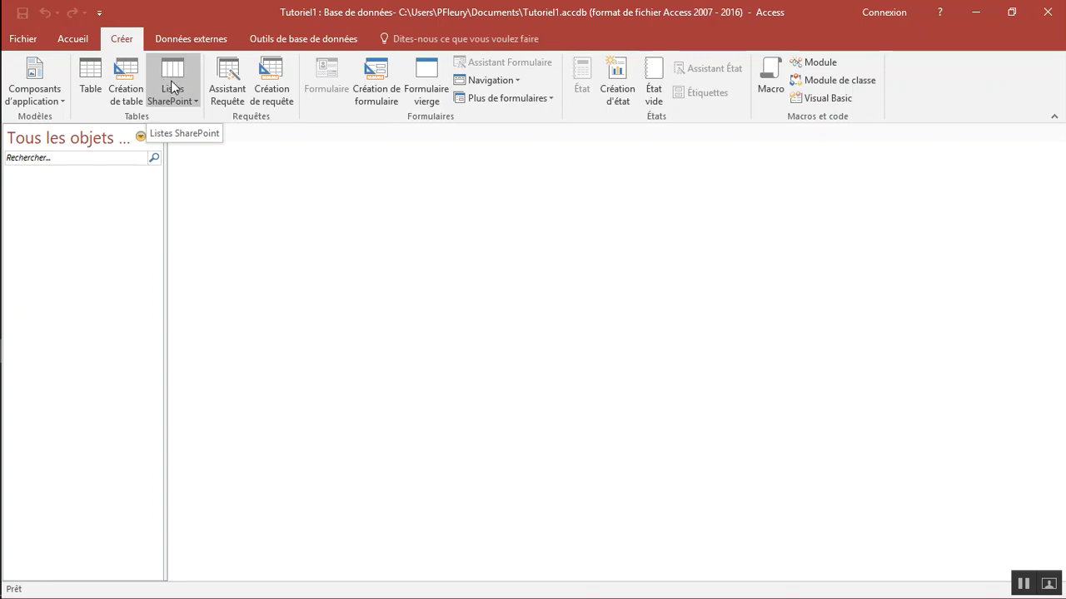
{"action": "left_click", "coordinate": [122, 79]}
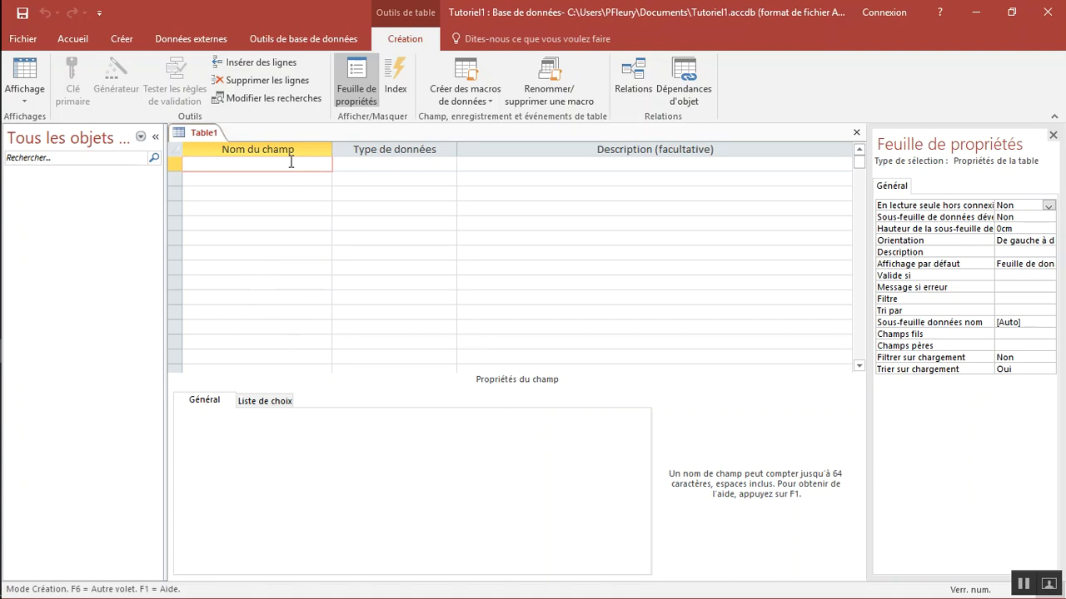
Add a field named No with the Numérique data type to the new table
{"action": "type", "text": "No"}
{"action": "key", "text": "Tab"}
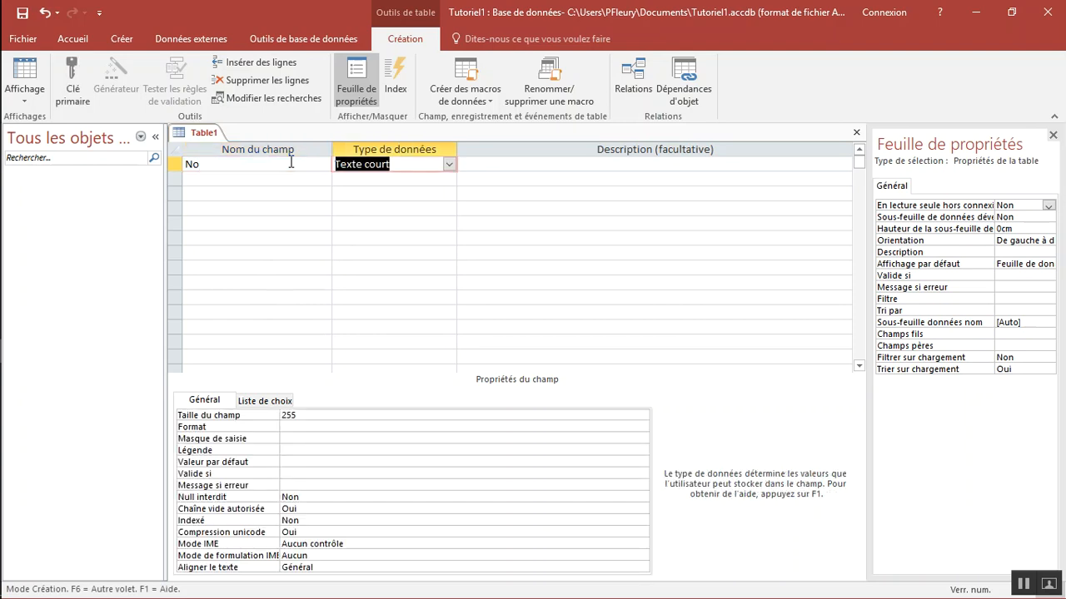
{"action": "left_click", "coordinate": [448, 164]}
{"action": "left_click", "coordinate": [395, 209]}
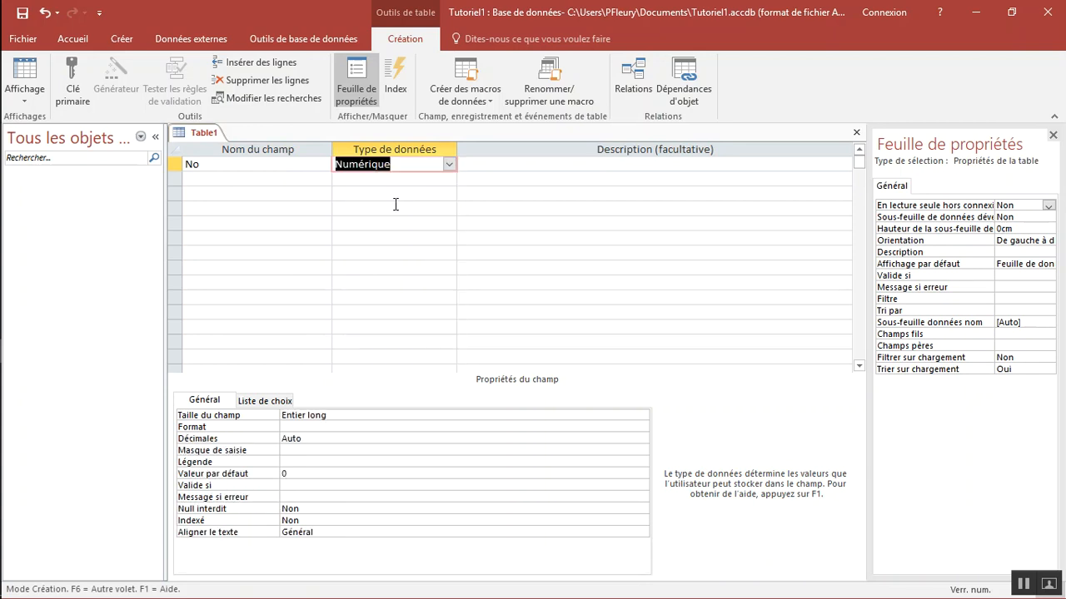
Add the fields Nom and Prénom below No, both with the Texte court data type
{"action": "left_click", "coordinate": [294, 180]}
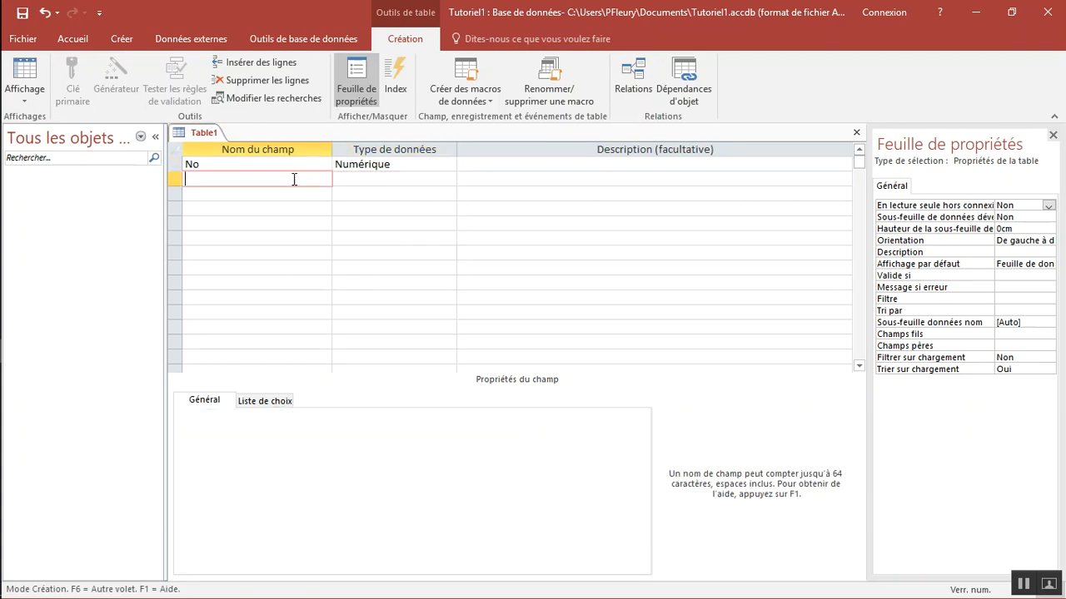
{"action": "type", "text": "Nom"}
{"action": "key", "text": "Tab"}
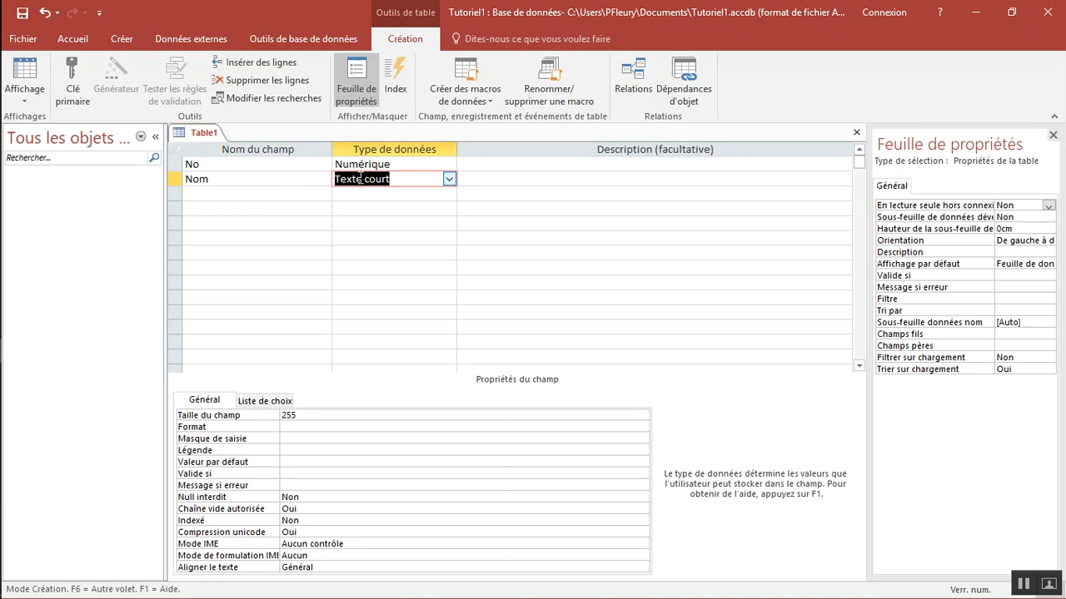
{"action": "left_click", "coordinate": [288, 193]}
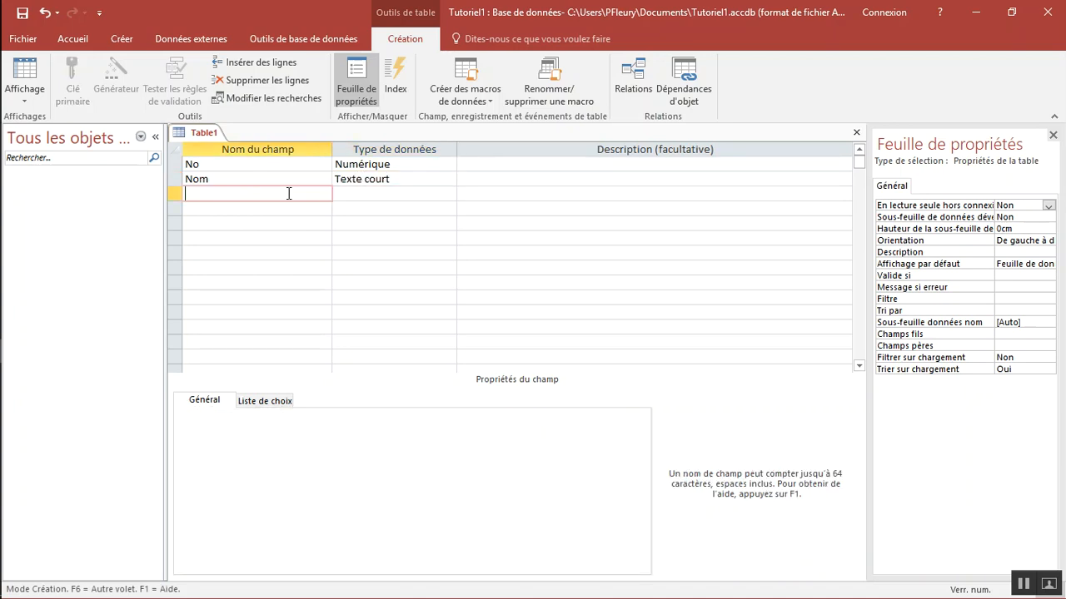
{"action": "type", "text": "Prénom"}
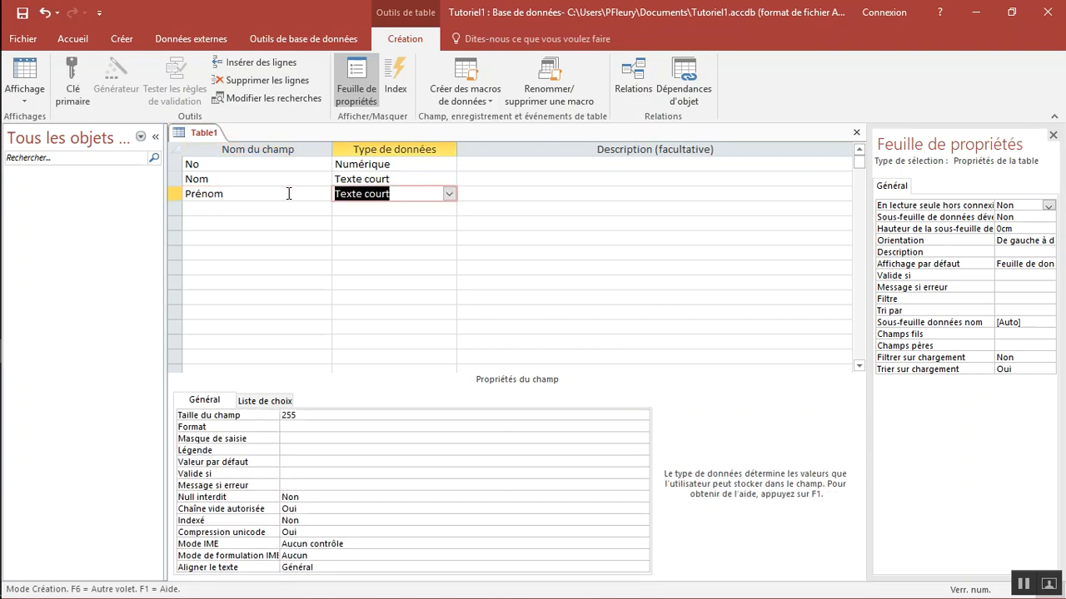
{"action": "left_click", "coordinate": [263, 208]}
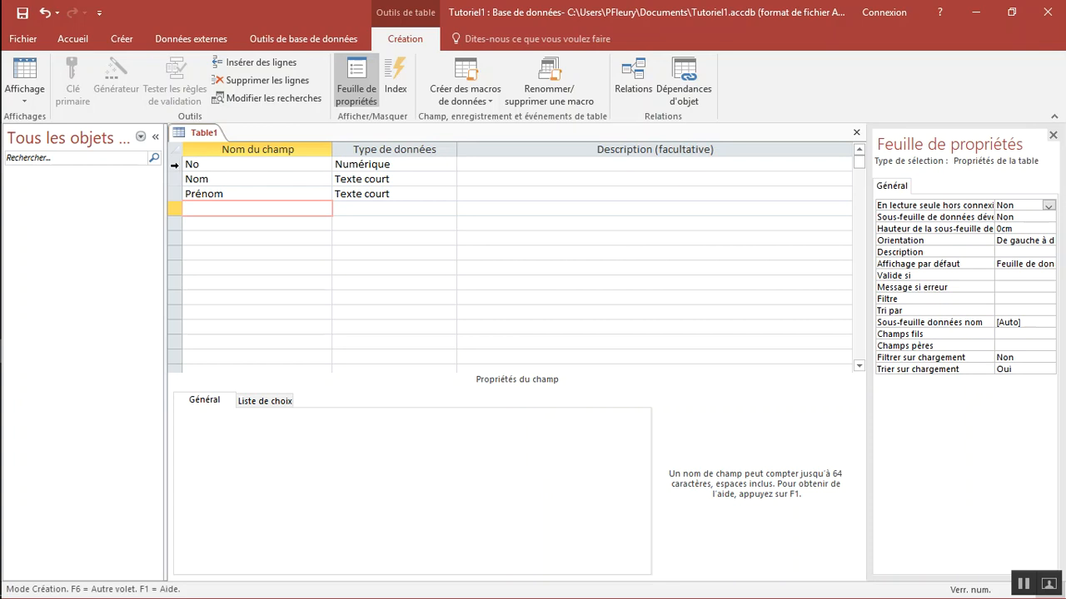
Make the No field the table's primary key
{"action": "left_click", "coordinate": [174, 165]}
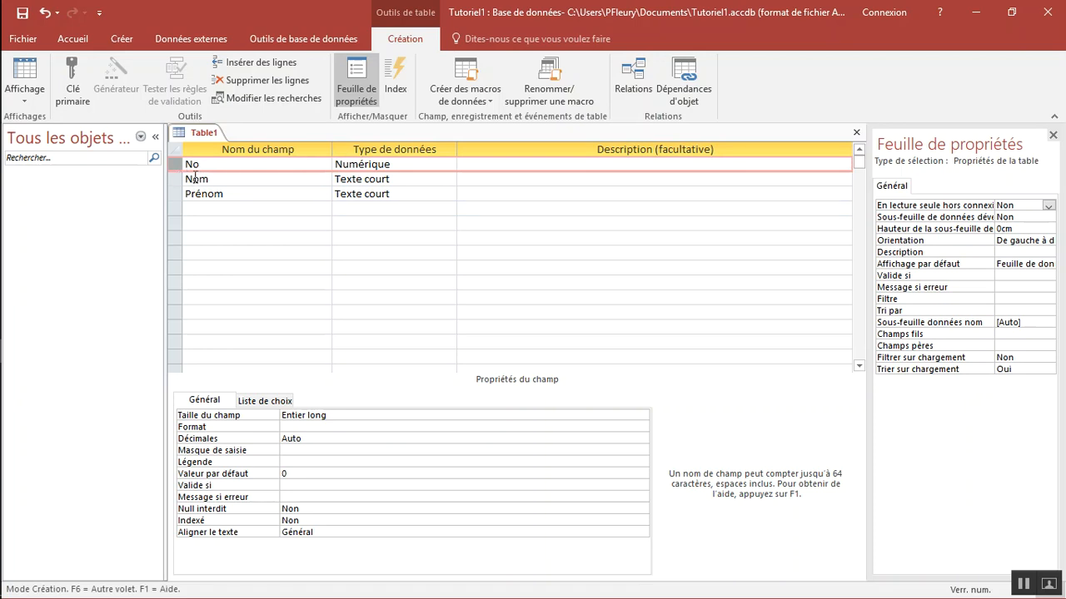
{"action": "left_click", "coordinate": [73, 84]}
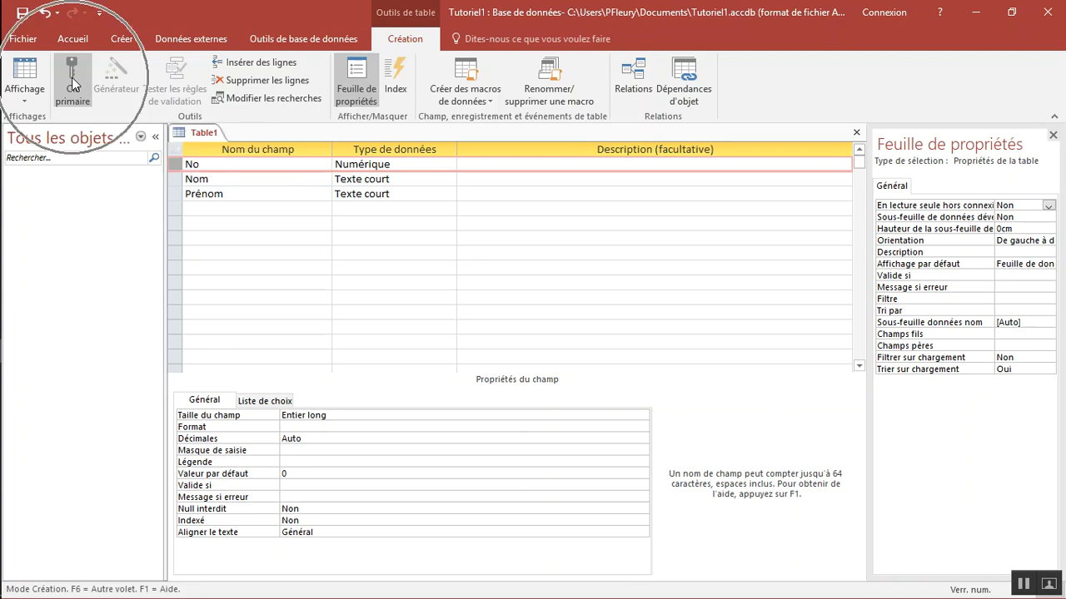
{"action": "right_click", "coordinate": [173, 164]}
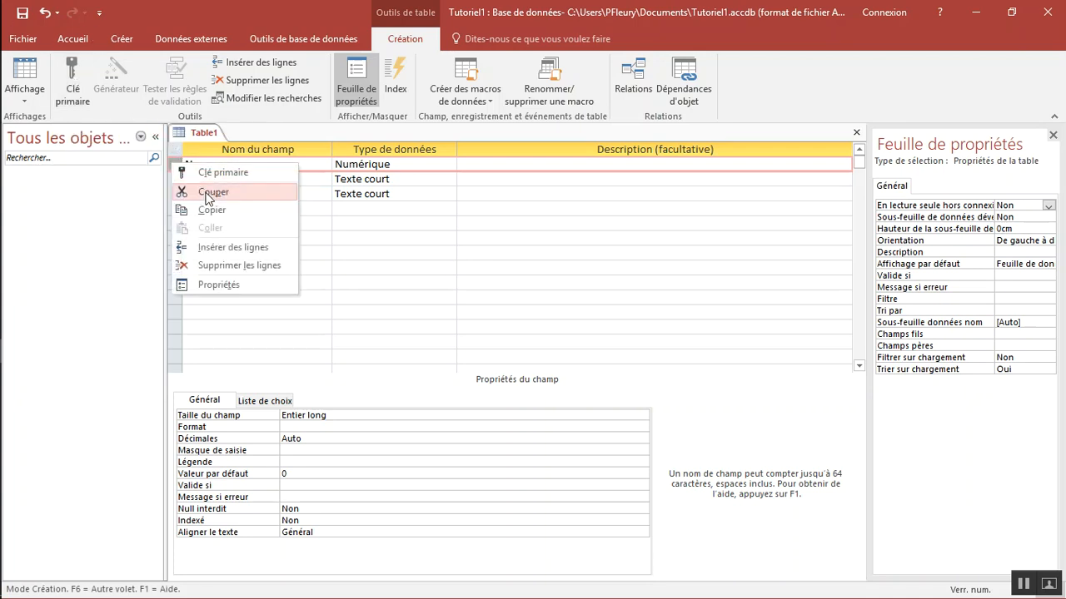
{"action": "left_click", "coordinate": [211, 176]}
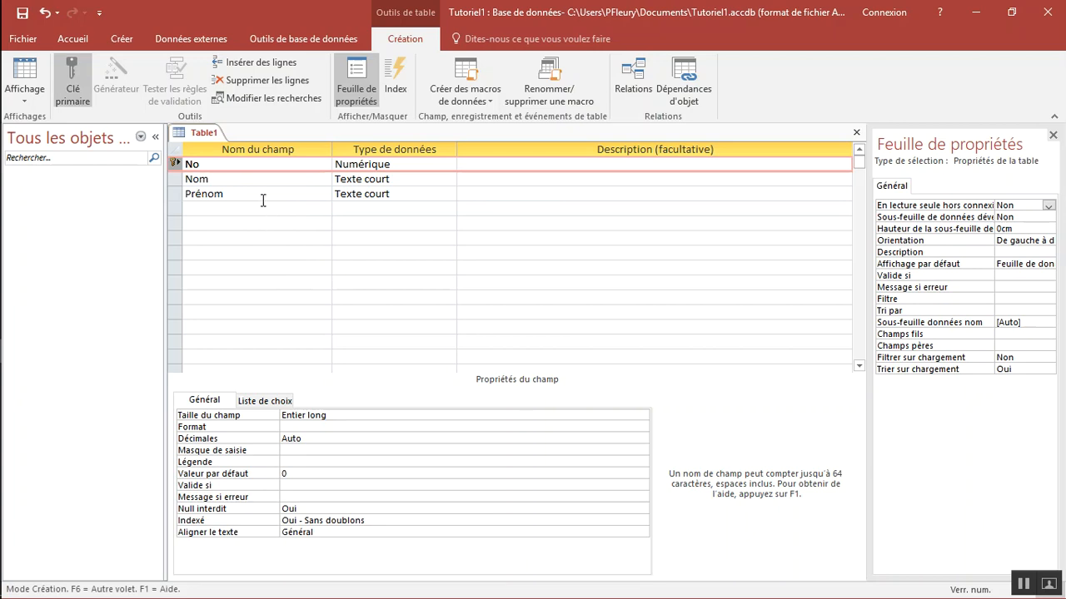
{"action": "left_click", "coordinate": [263, 195]}
{"action": "left_click", "coordinate": [223, 179]}
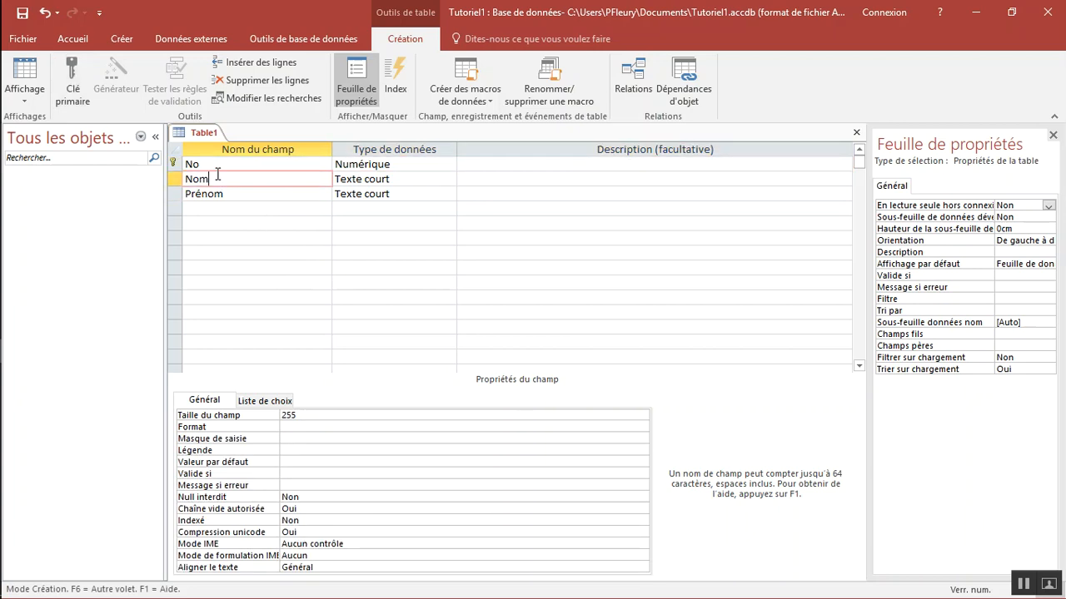
{"action": "left_click", "coordinate": [210, 167]}
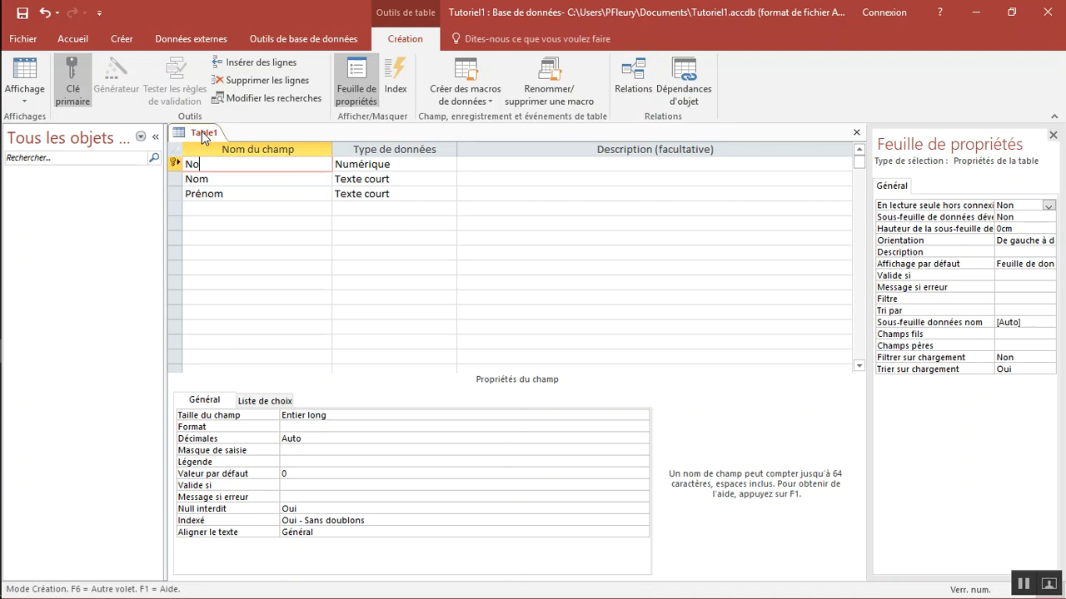
Switch the table to datasheet view, saving it under the name Employés
{"action": "left_click", "coordinate": [22, 74]}
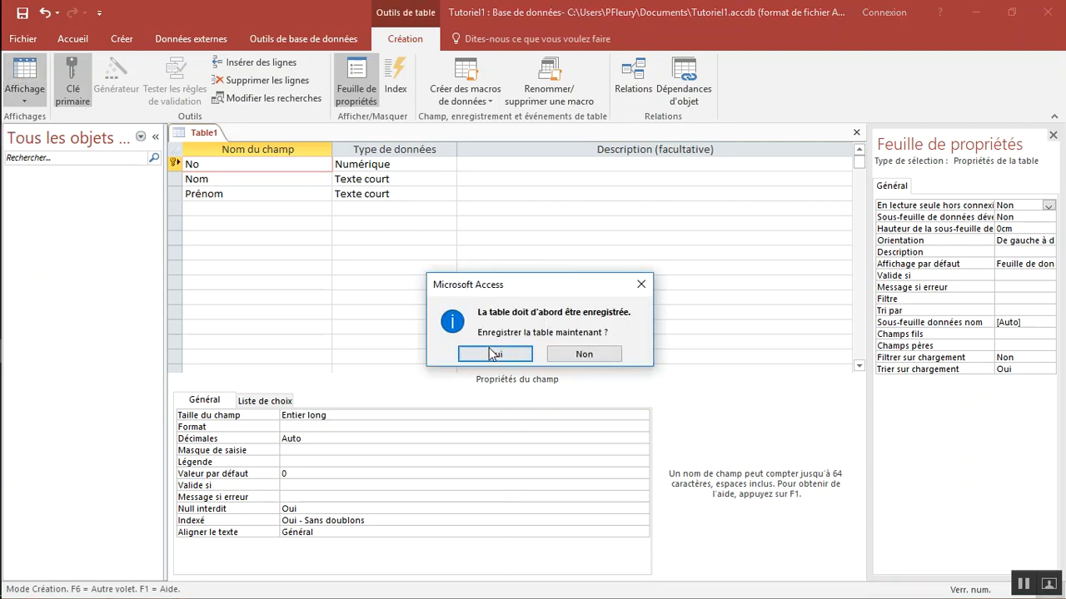
{"action": "left_click", "coordinate": [521, 354]}
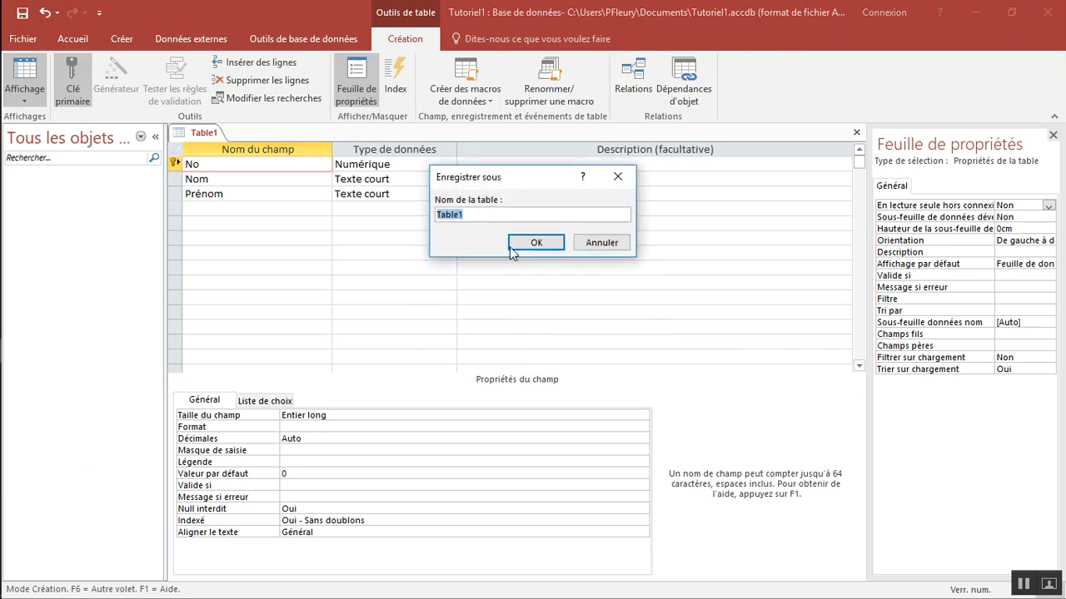
{"action": "key", "text": "BackSpace"}
{"action": "type", "text": "Employés"}
{"action": "left_click", "coordinate": [537, 243]}
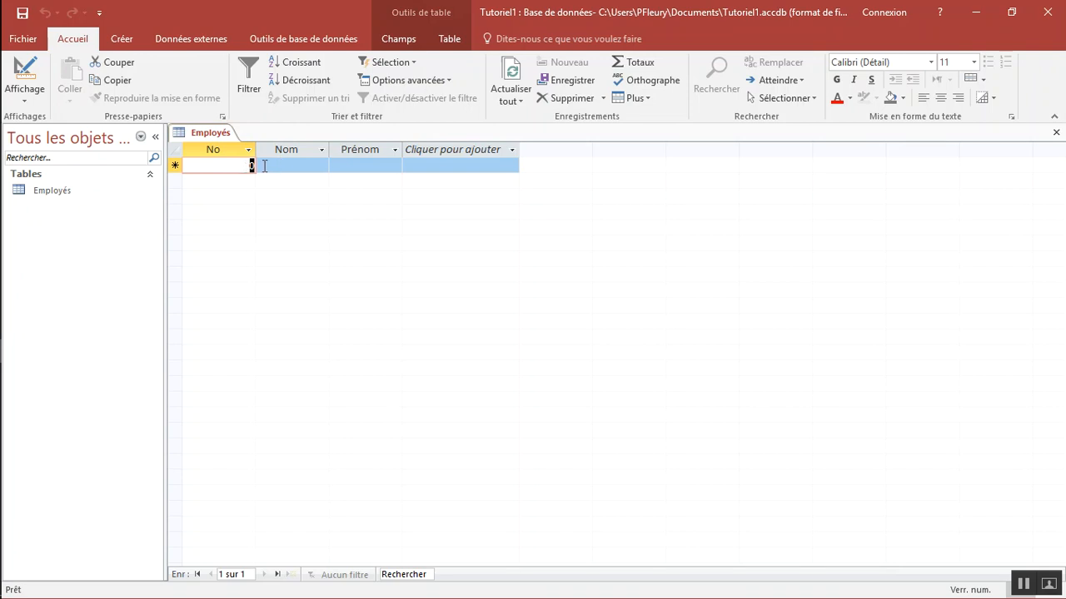
Fill in the first record of Employés with the employee's number, last name and first name
{"action": "type", "text": "123"}
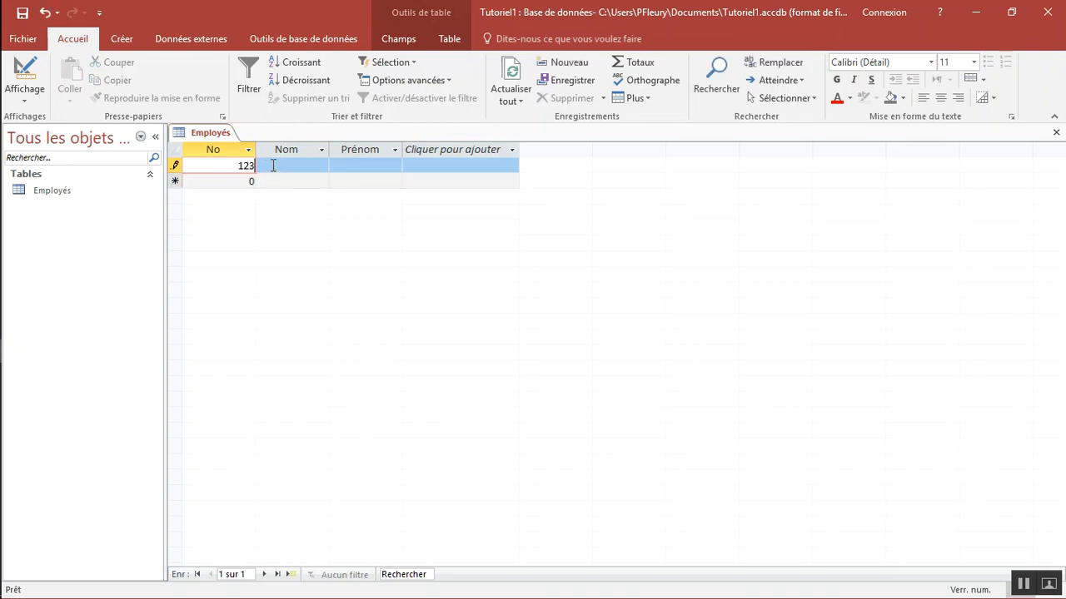
{"action": "left_click", "coordinate": [273, 165]}
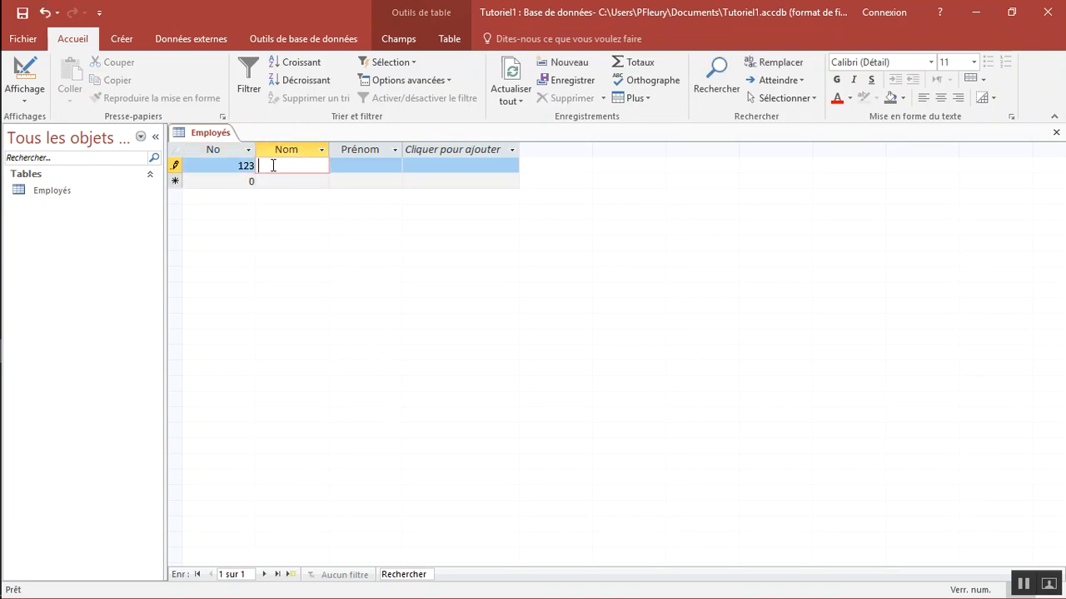
{"action": "type", "text": "Fleury"}
{"action": "key", "text": "Tab"}
{"action": "type", "text": "Philippe"}
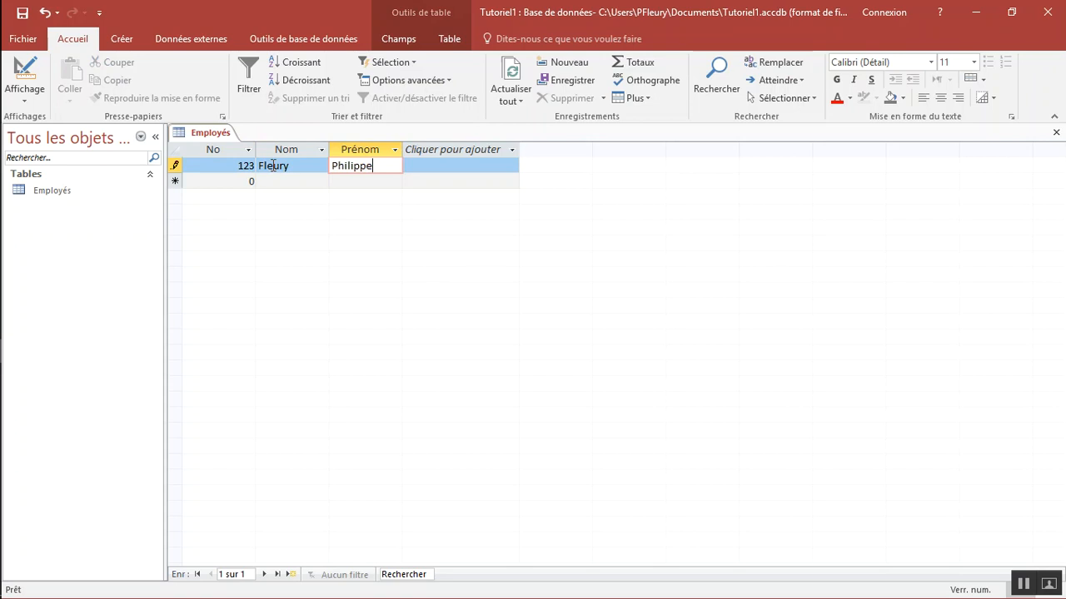
{"action": "key", "text": "Tab"}
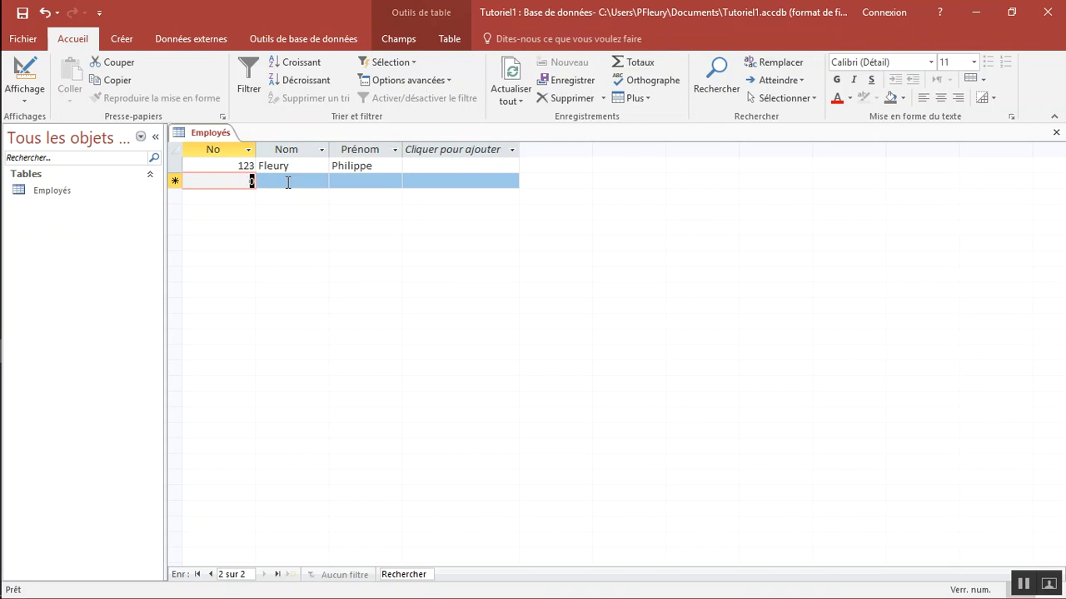
Add a second record with another employee's number, last name and first name
{"action": "type", "text": "233"}
{"action": "key", "text": "Tab"}
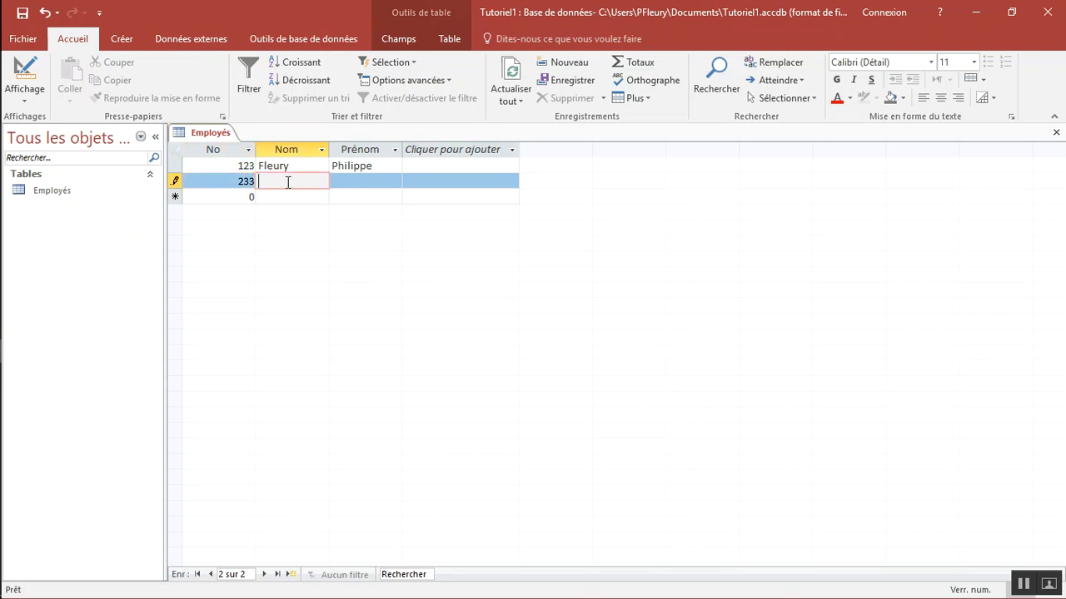
{"action": "type", "text": "Poirier"}
{"action": "key", "text": "Tab"}
{"action": "type", "text": "Philippe"}
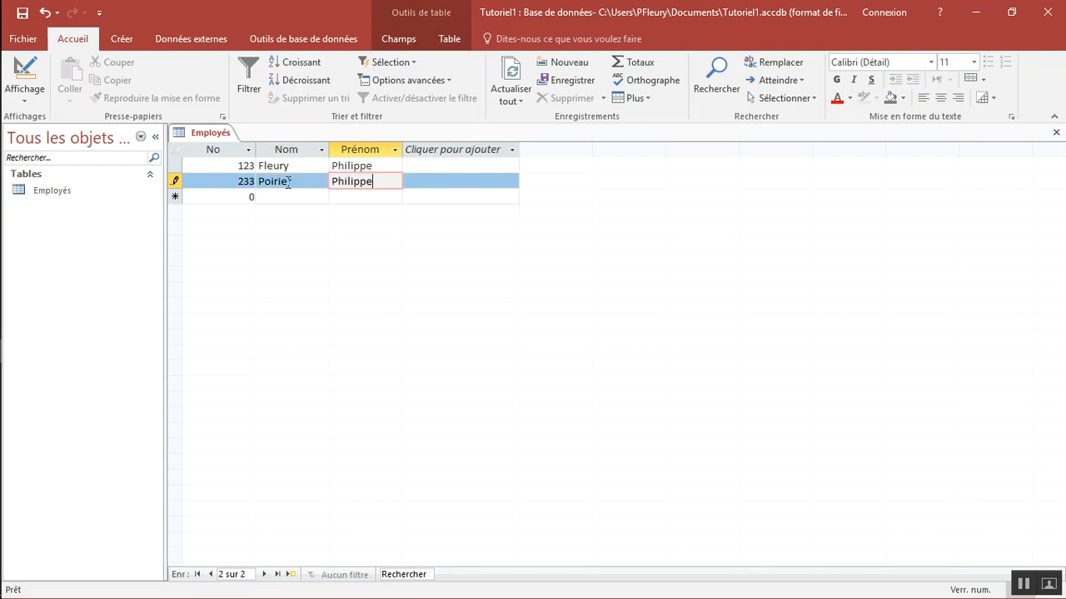
{"action": "key", "text": "Tab"}
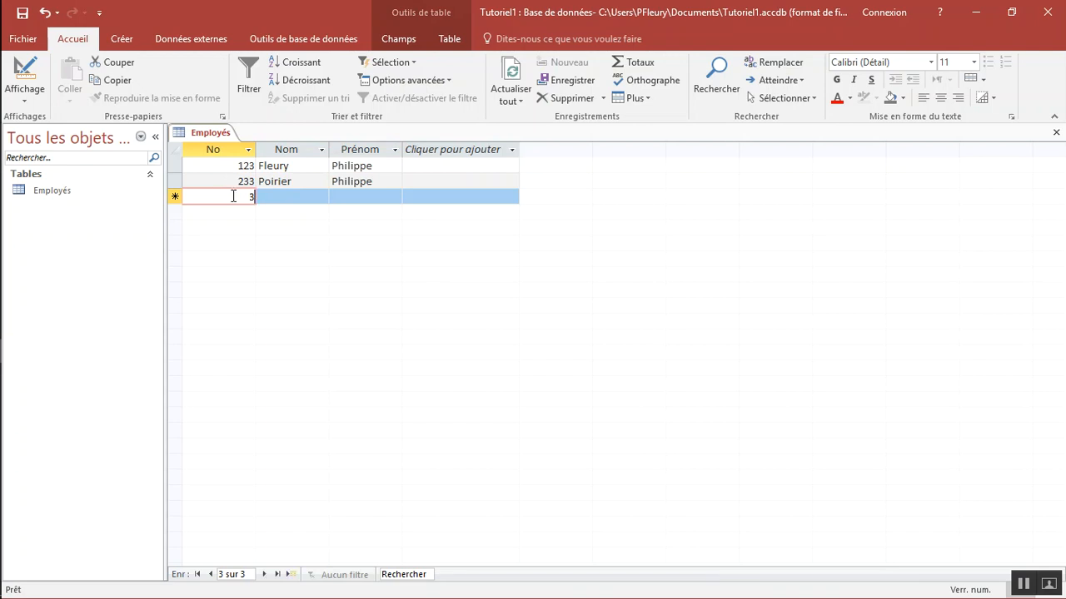
{"action": "type", "text": "321"}
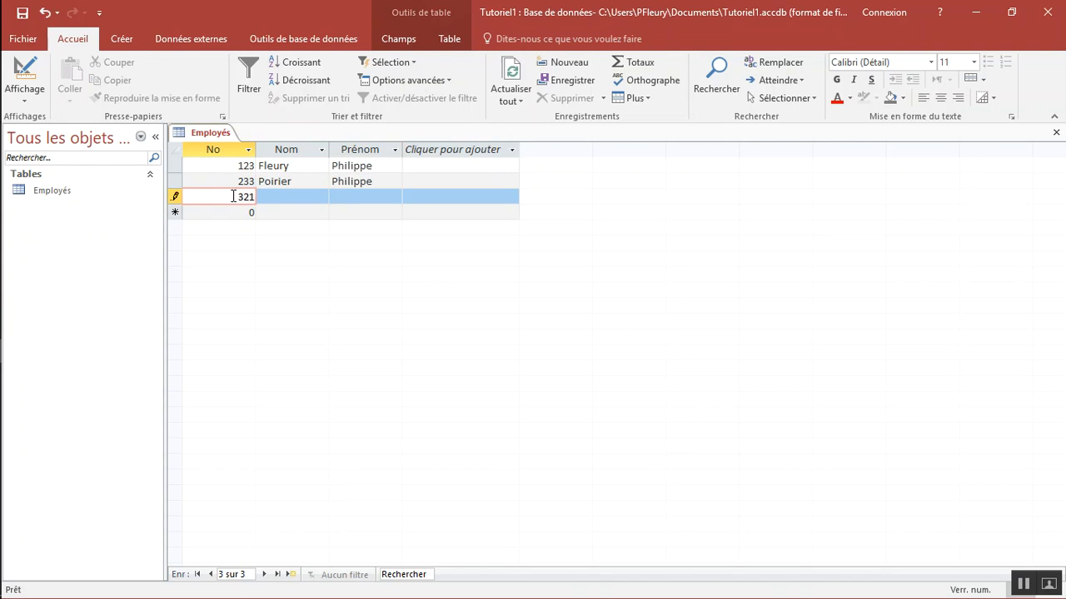
{"action": "key", "text": "Tab"}
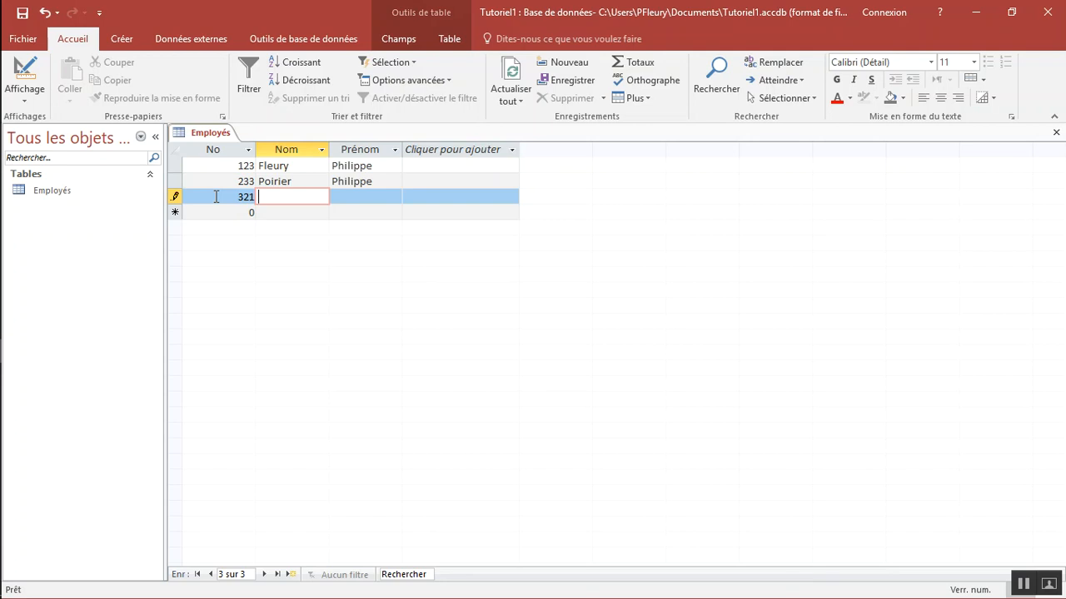
{"action": "key", "text": "Escape"}
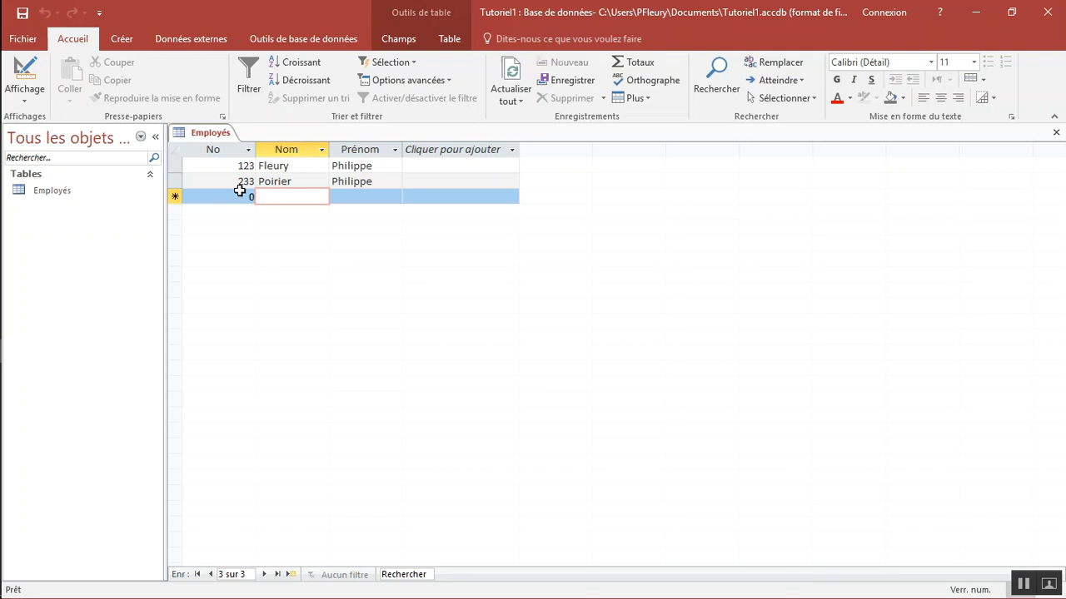
{"action": "left_click", "coordinate": [241, 196]}
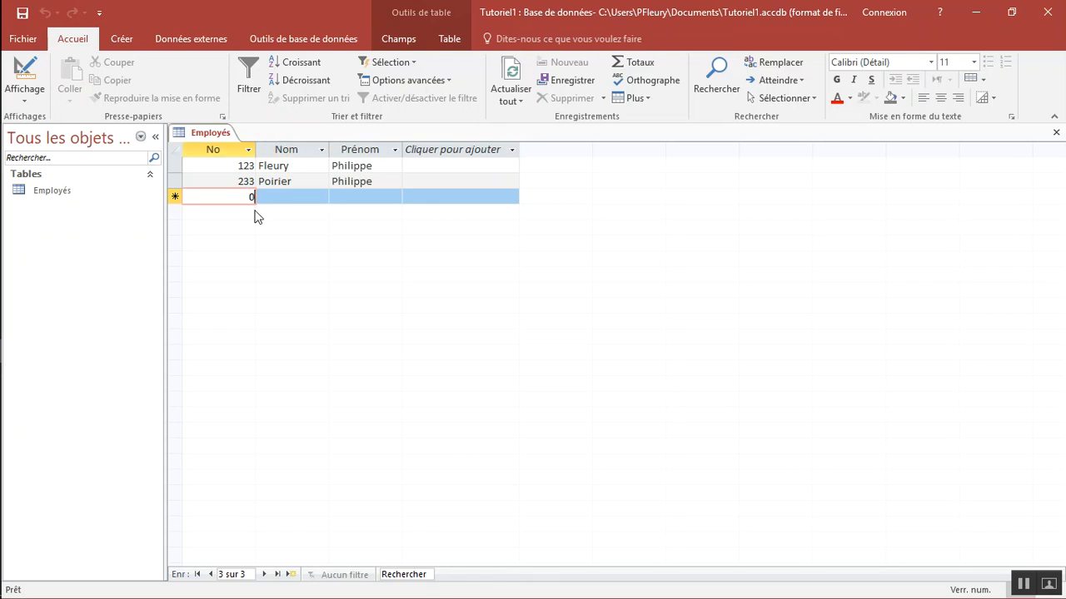
Try to add a third record that reuses the first employee's number with a different last and first name, and discard the entry
{"action": "key", "text": "BackSpace"}
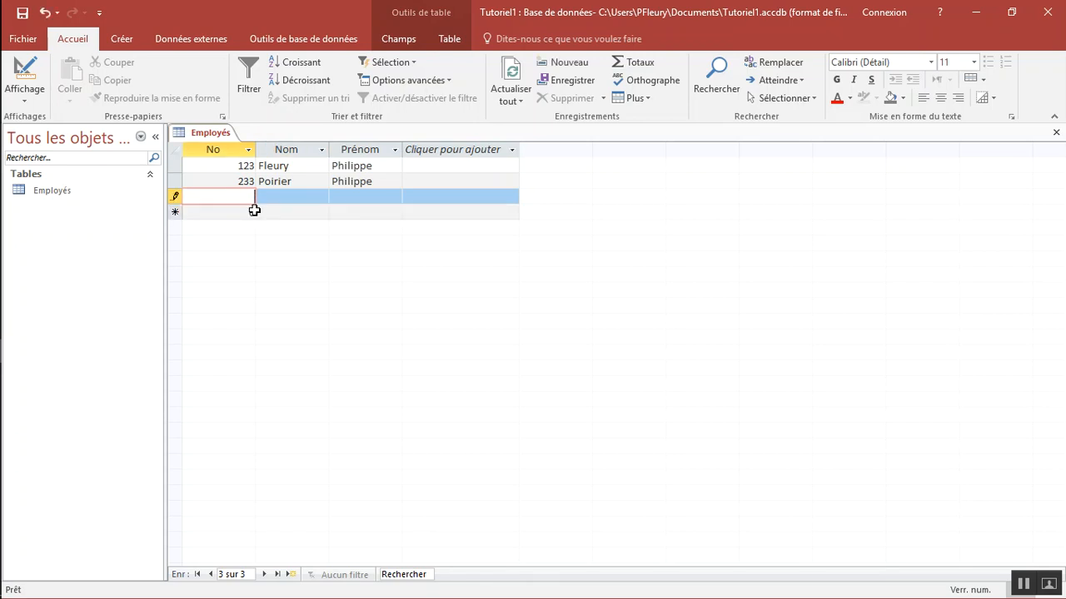
{"action": "type", "text": "123"}
{"action": "key", "text": "Tab"}
{"action": "key", "text": "Tab"}
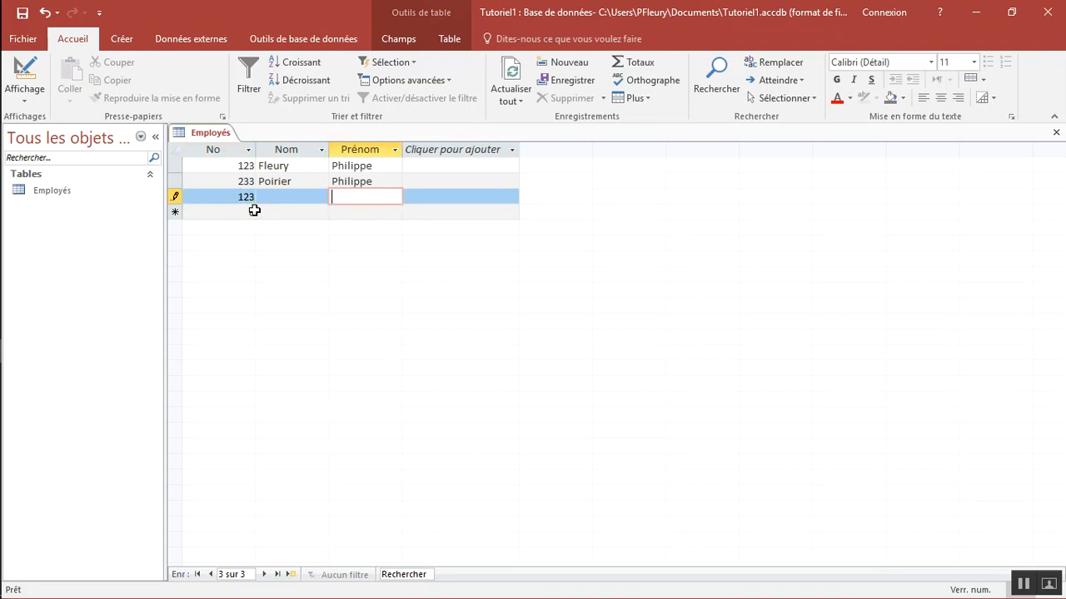
{"action": "key", "text": "shift+Tab"}
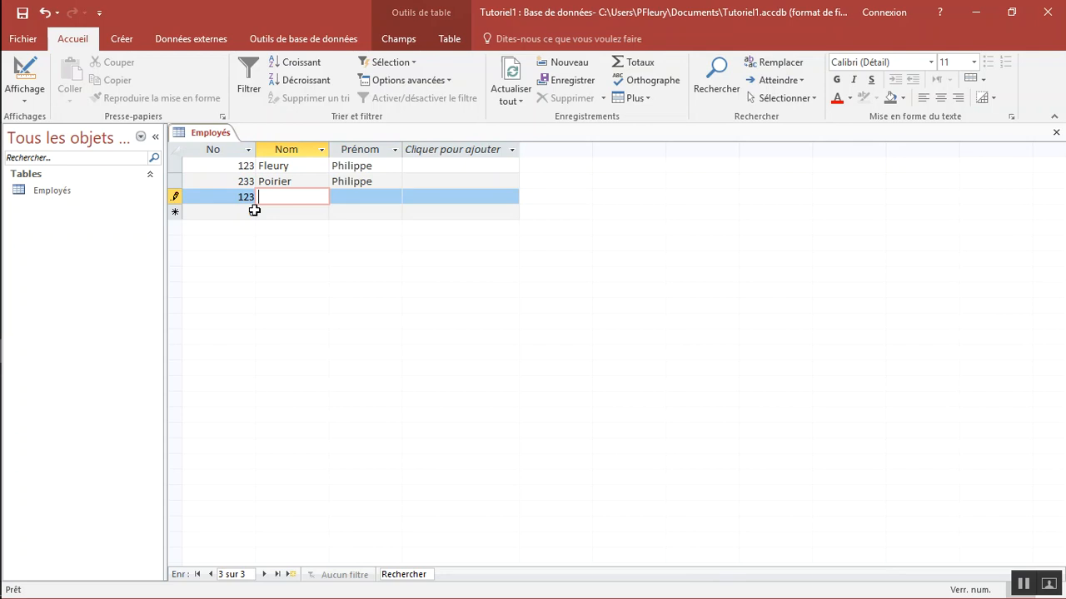
{"action": "type", "text": "Gratton"}
{"action": "key", "text": "Tab"}
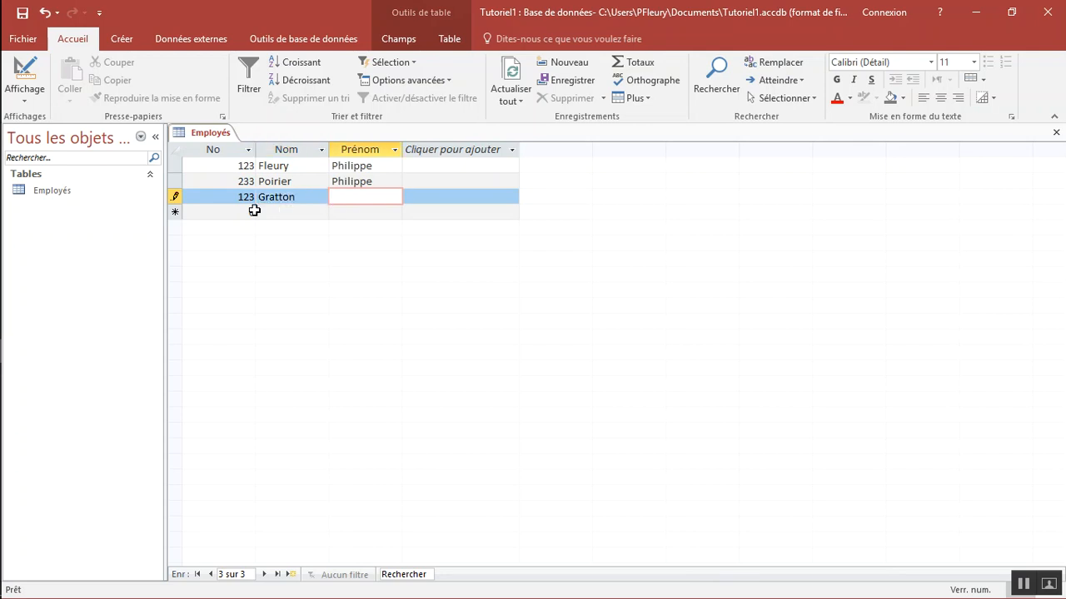
{"action": "type", "text": "Yves"}
{"action": "left_click", "coordinate": [254, 210]}
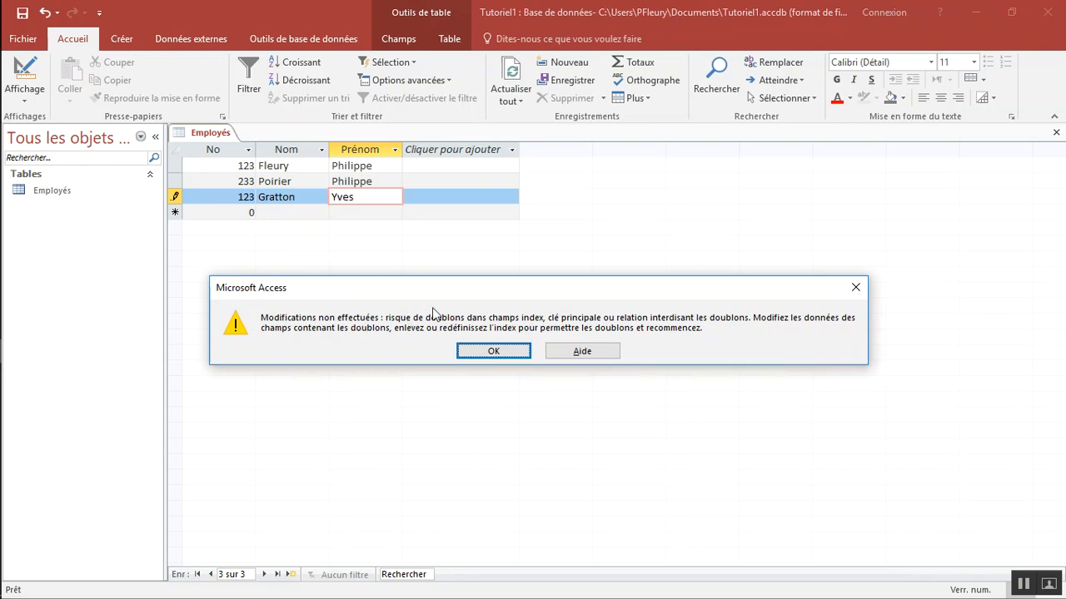
{"action": "left_click", "coordinate": [494, 351]}
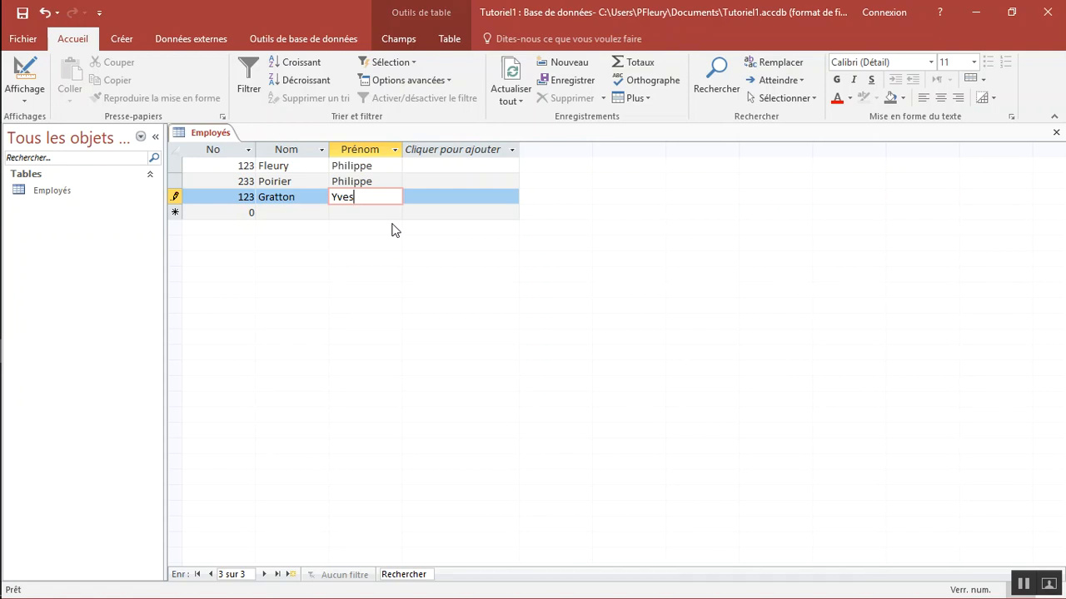
{"action": "key", "text": "Escape"}
{"action": "key", "text": "Escape"}
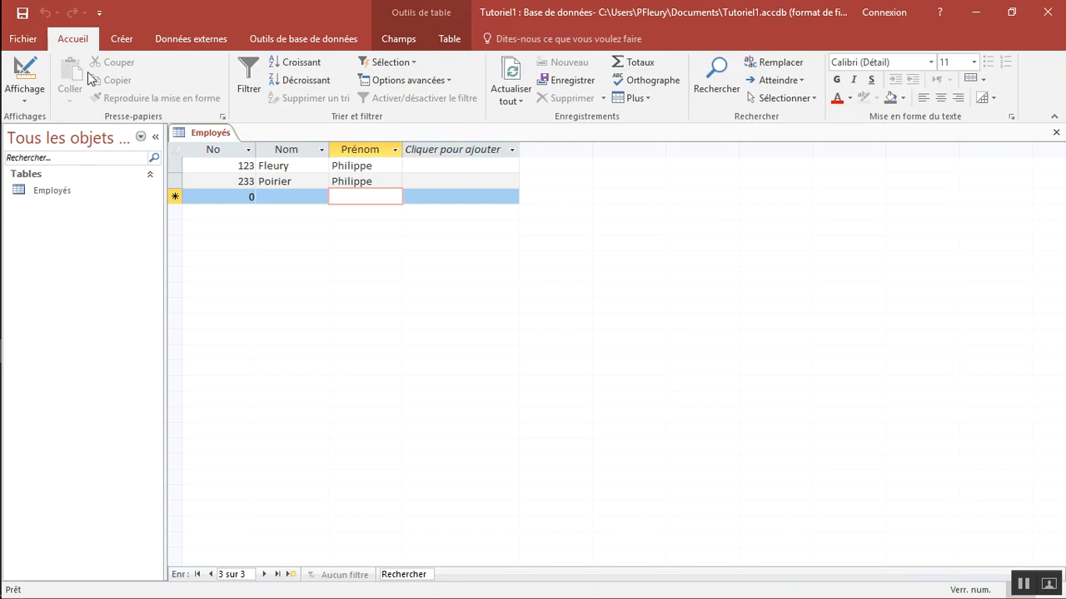
Create a new table in design view with a first field No of type Numérique
{"action": "left_click", "coordinate": [121, 39]}
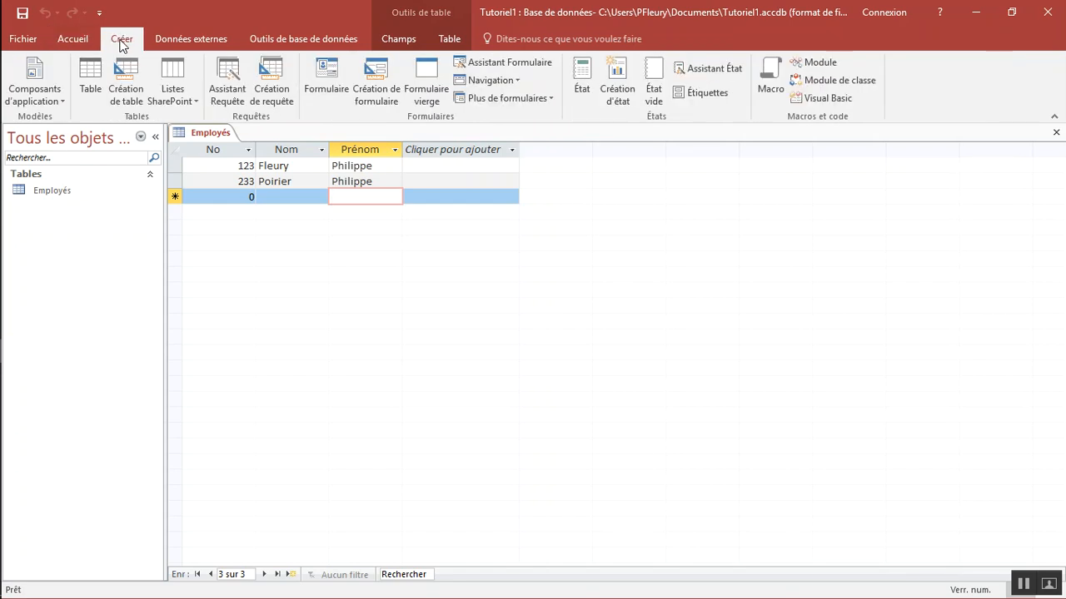
{"action": "left_click", "coordinate": [128, 83]}
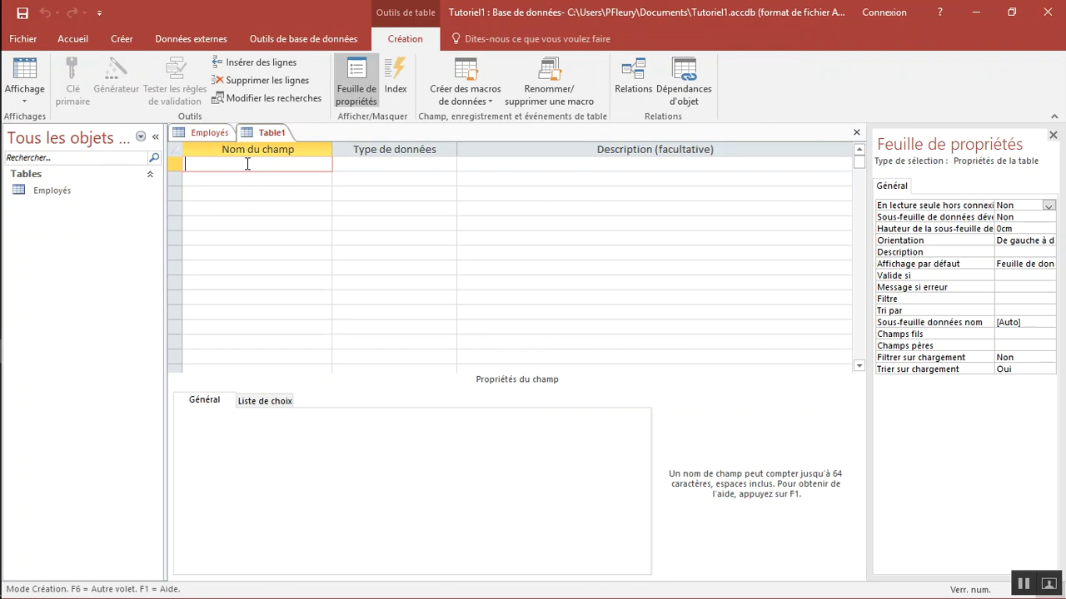
{"action": "type", "text": "No"}
{"action": "key", "text": "Tab"}
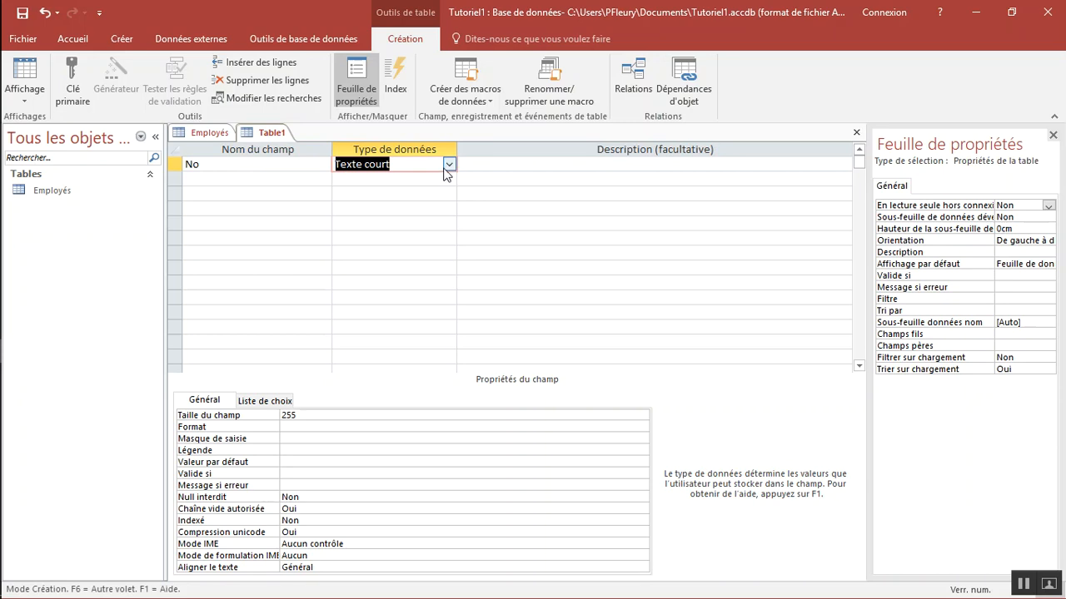
{"action": "left_click", "coordinate": [449, 164]}
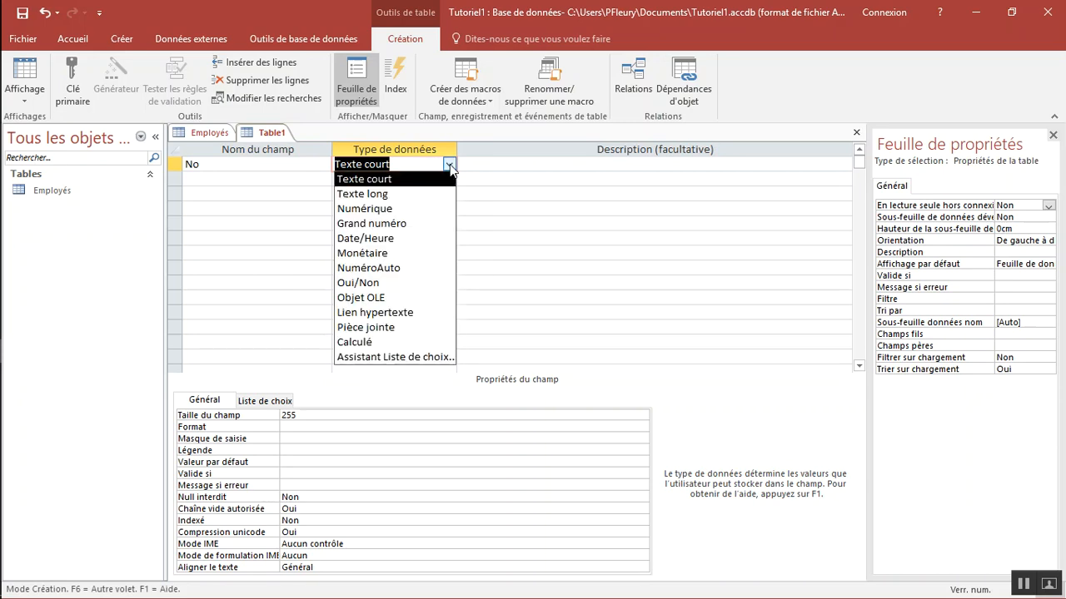
{"action": "left_click", "coordinate": [387, 210]}
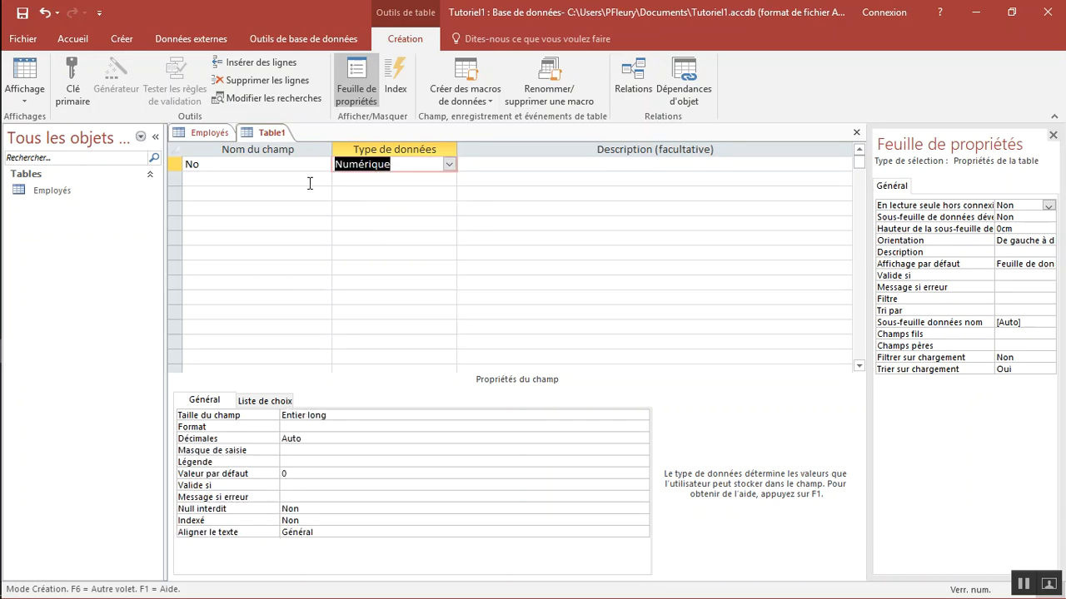
Add an Adresse field of type Texte court below the No field
{"action": "left_click", "coordinate": [310, 182]}
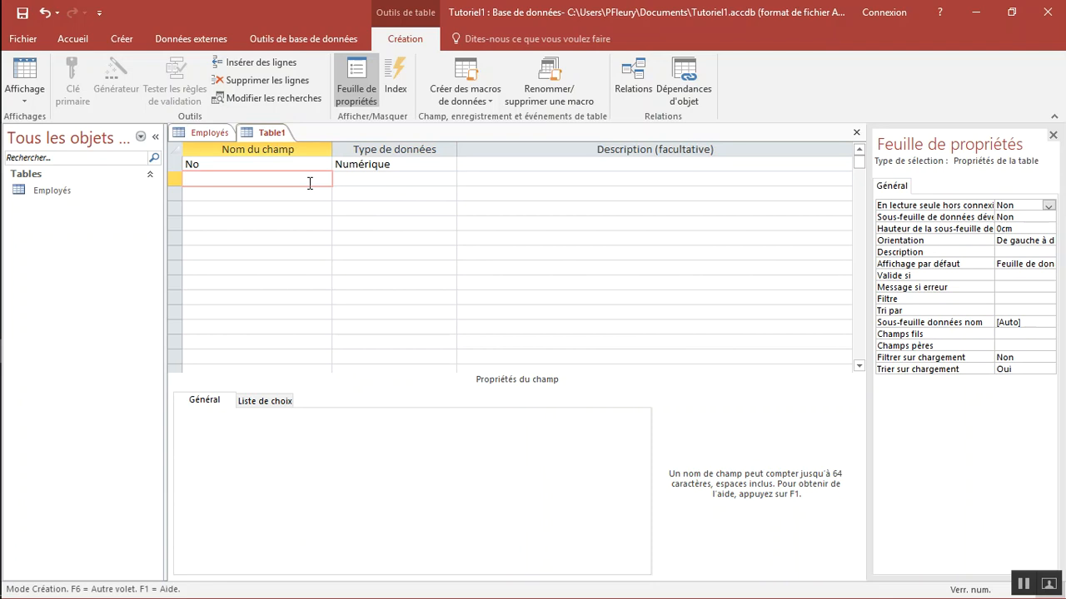
{"action": "type", "text": "Adresse"}
{"action": "key", "text": "Tab"}
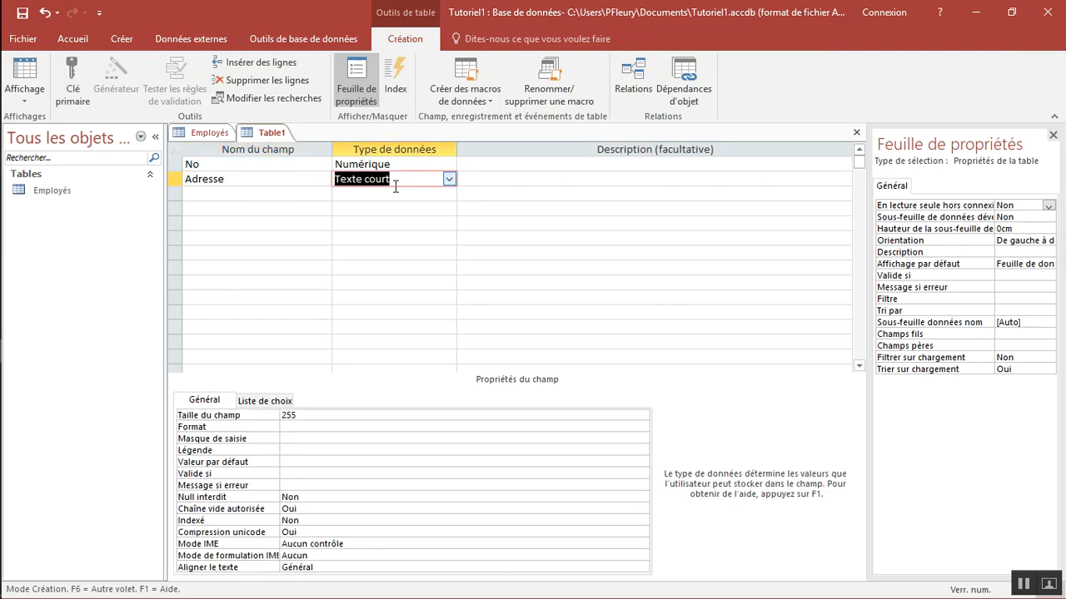
{"action": "left_click", "coordinate": [296, 416]}
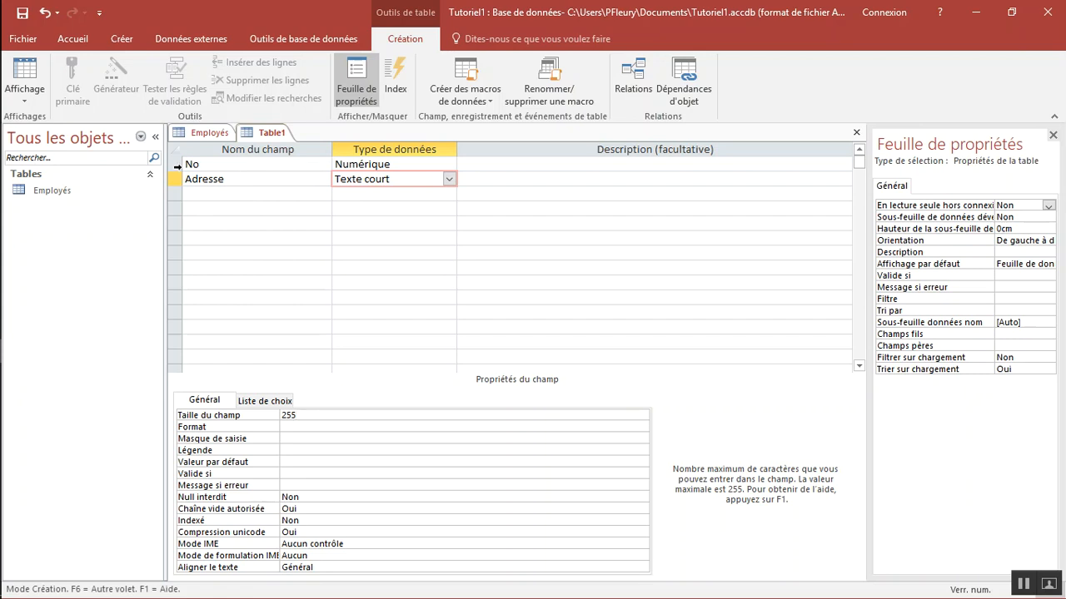
Make the No field the new table's primary key
{"action": "left_click", "coordinate": [173, 165]}
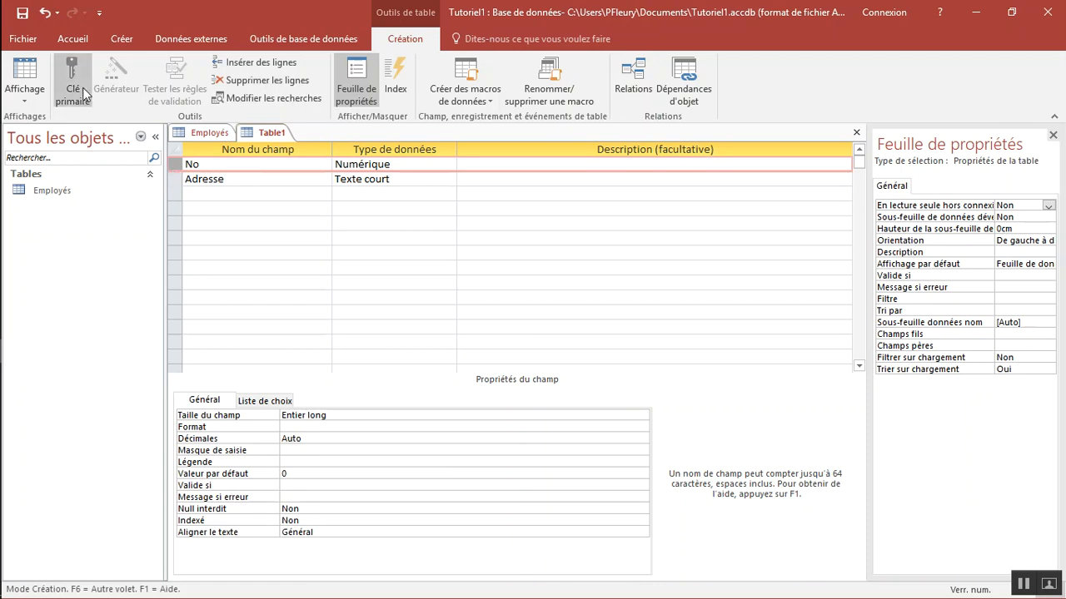
{"action": "left_click", "coordinate": [73, 89]}
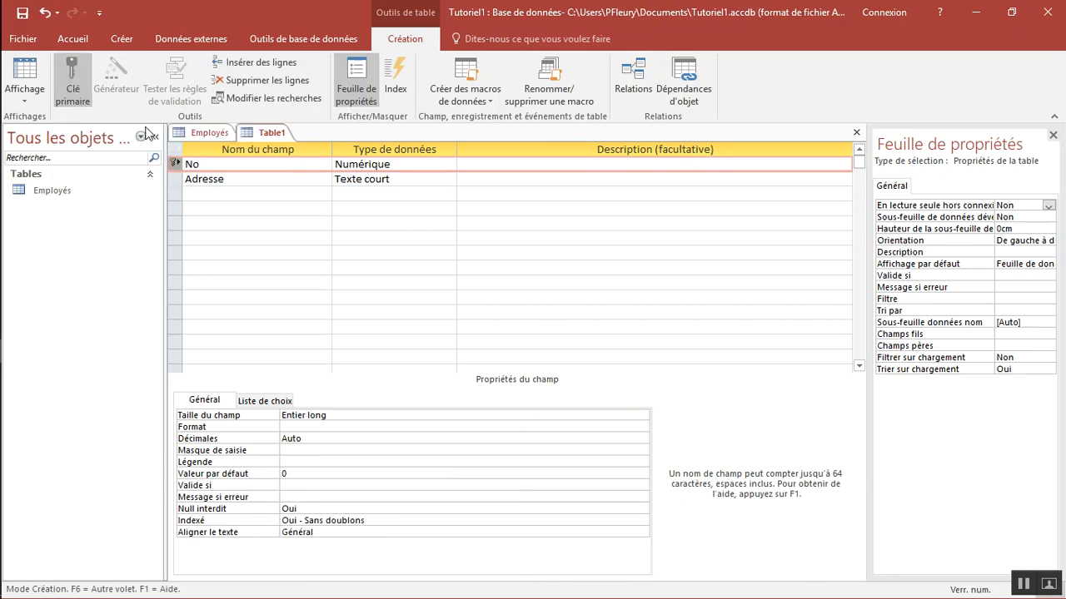
{"action": "left_click", "coordinate": [205, 194]}
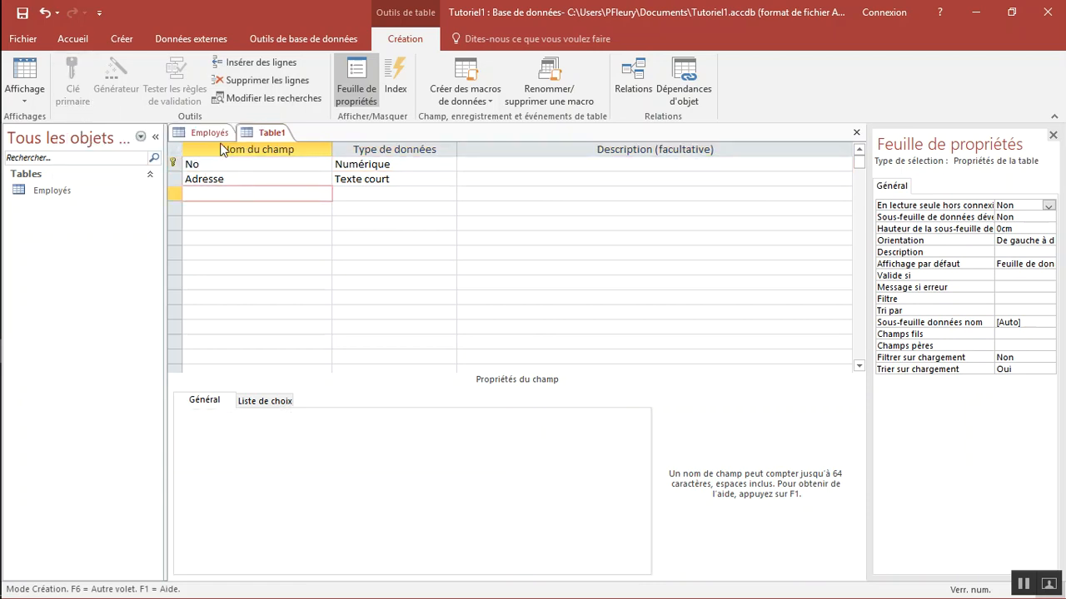
Switch the new table to datasheet view, saving it under the name Succursales
{"action": "left_click", "coordinate": [25, 75]}
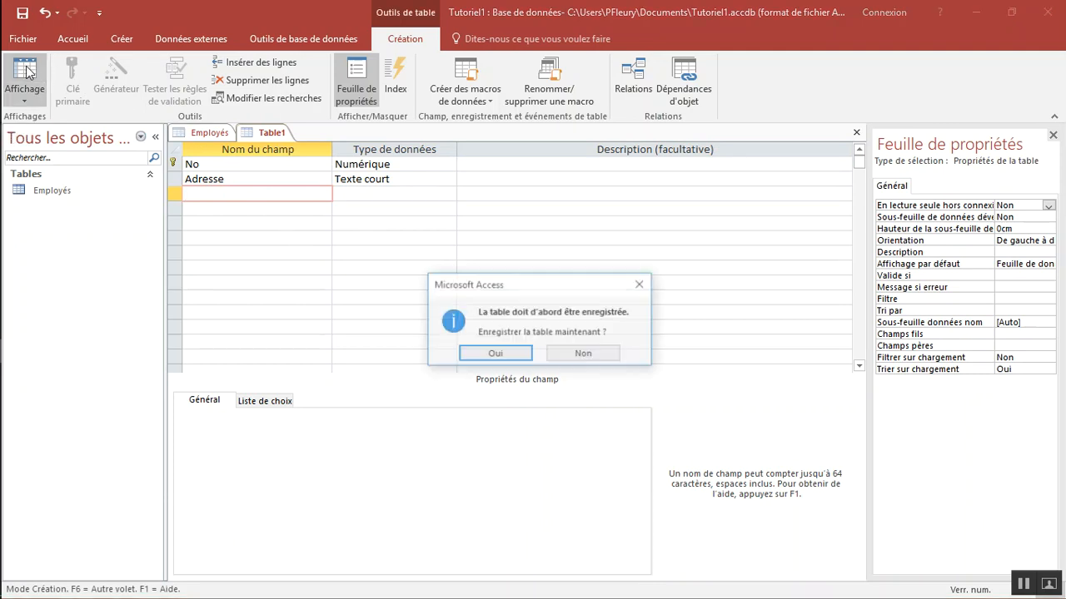
{"action": "left_click", "coordinate": [493, 356]}
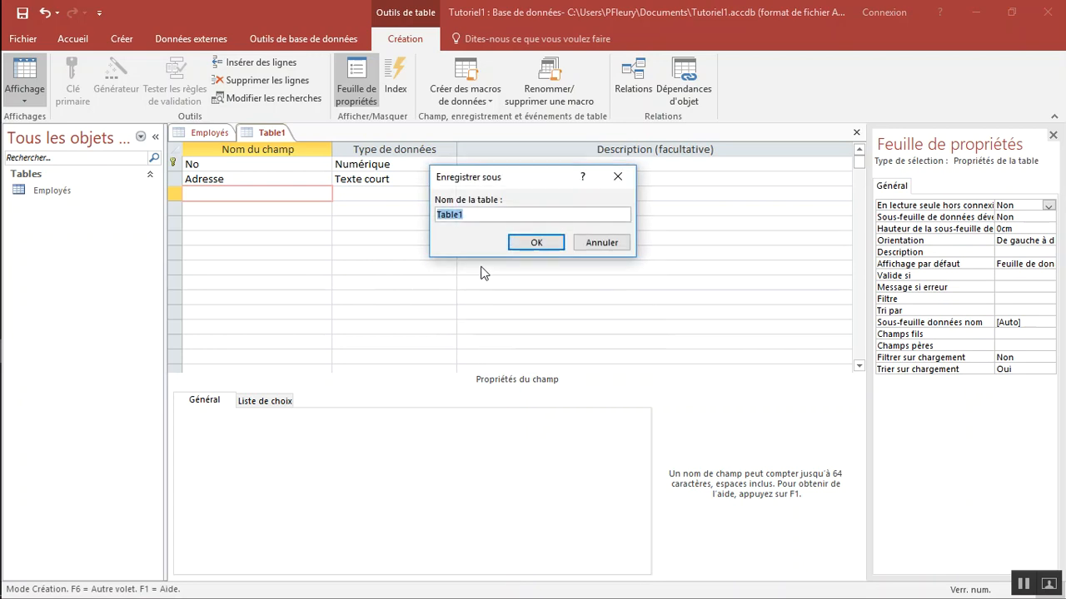
{"action": "type", "text": "Succursales"}
{"action": "key", "text": "Return"}
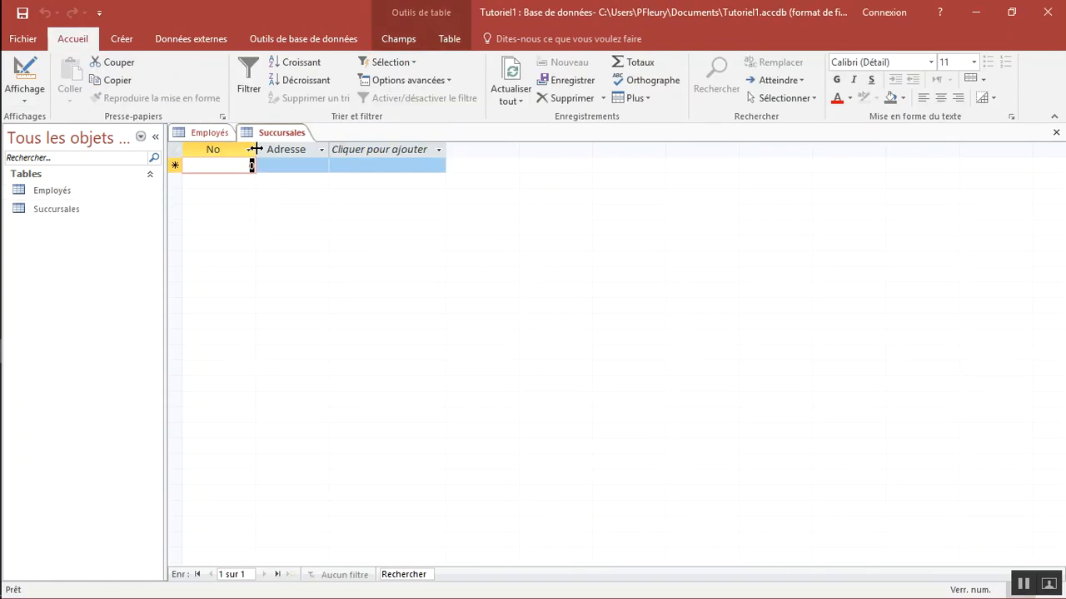
Add the Employés and Succursales tables to the database relationships layout, and close it with its changes saved
{"action": "left_click", "coordinate": [301, 39]}
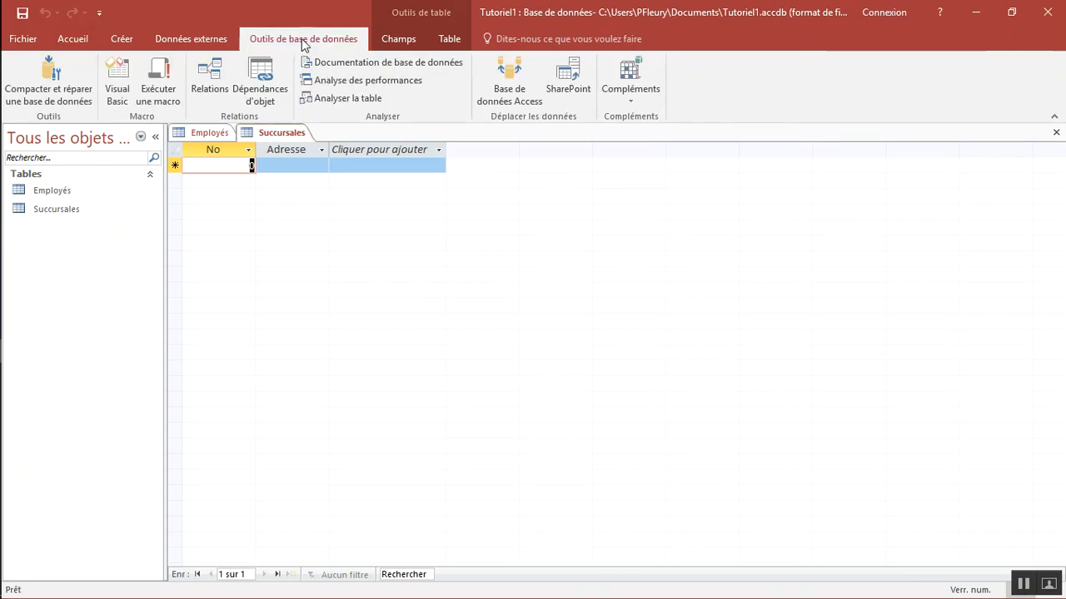
{"action": "left_click", "coordinate": [207, 72]}
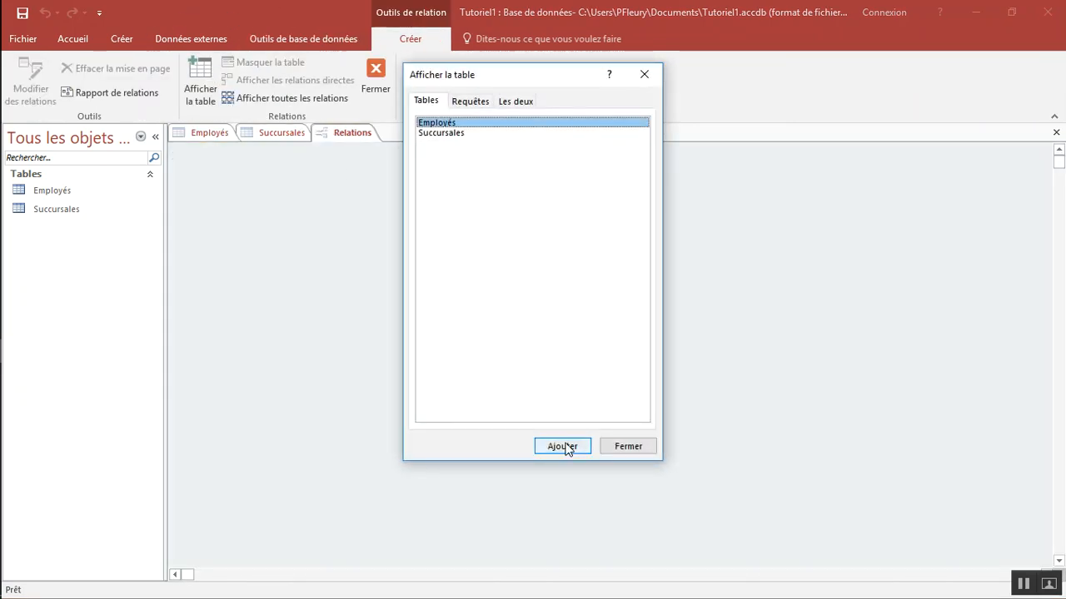
{"action": "left_click", "coordinate": [563, 445]}
{"action": "left_click", "coordinate": [441, 134]}
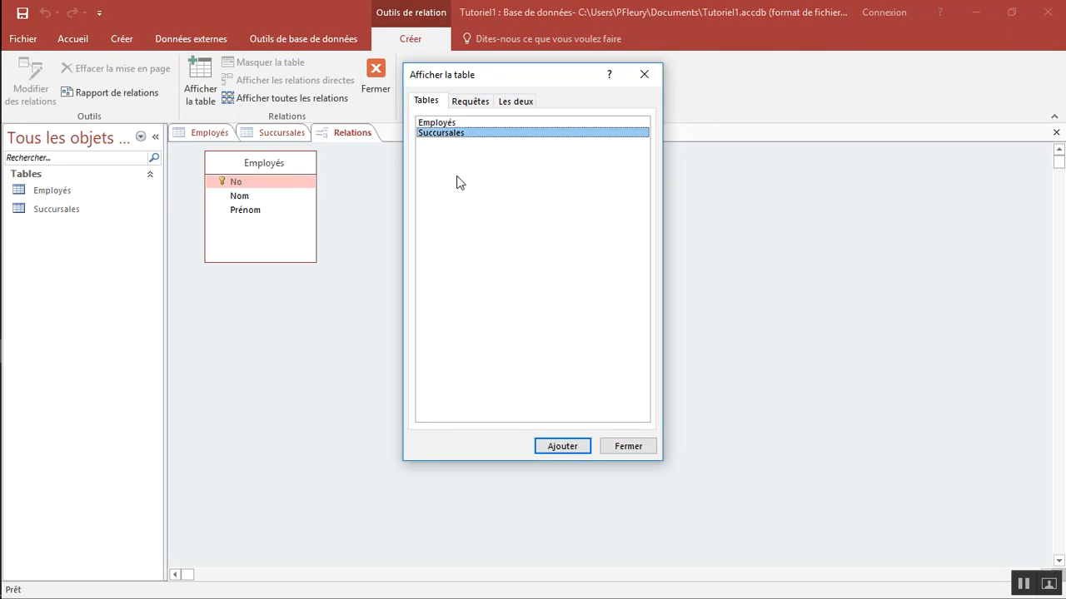
{"action": "left_click", "coordinate": [563, 446]}
{"action": "left_click", "coordinate": [644, 74]}
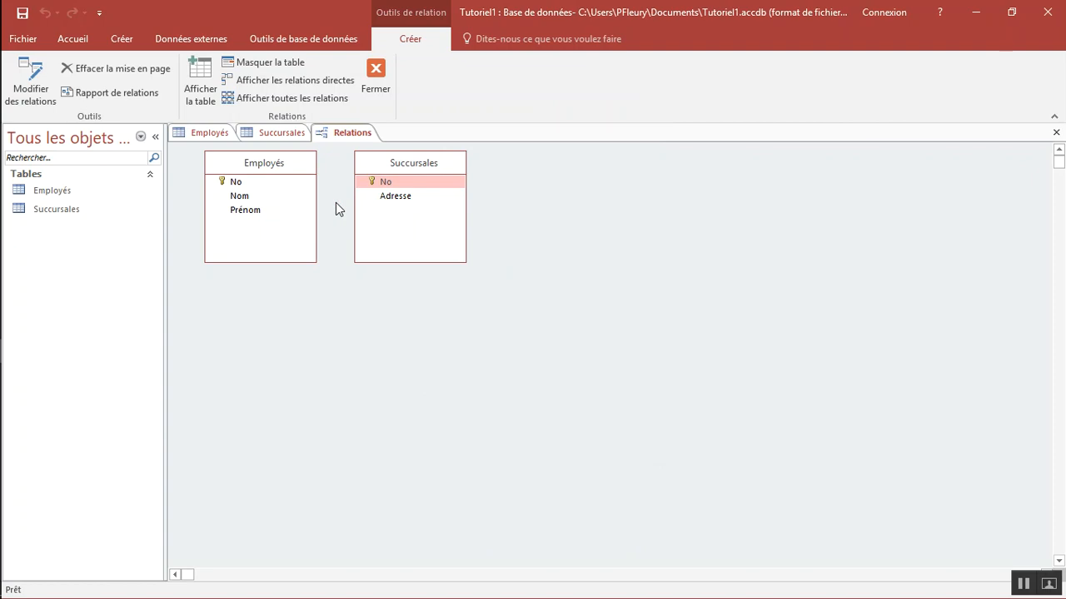
{"action": "left_click", "coordinate": [373, 79]}
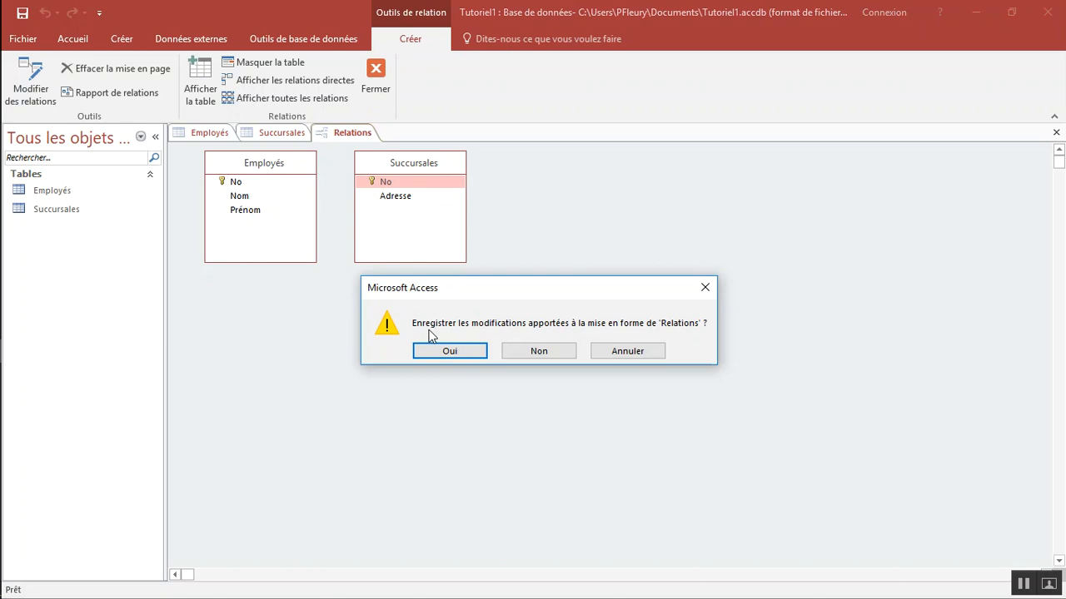
{"action": "left_click", "coordinate": [450, 352]}
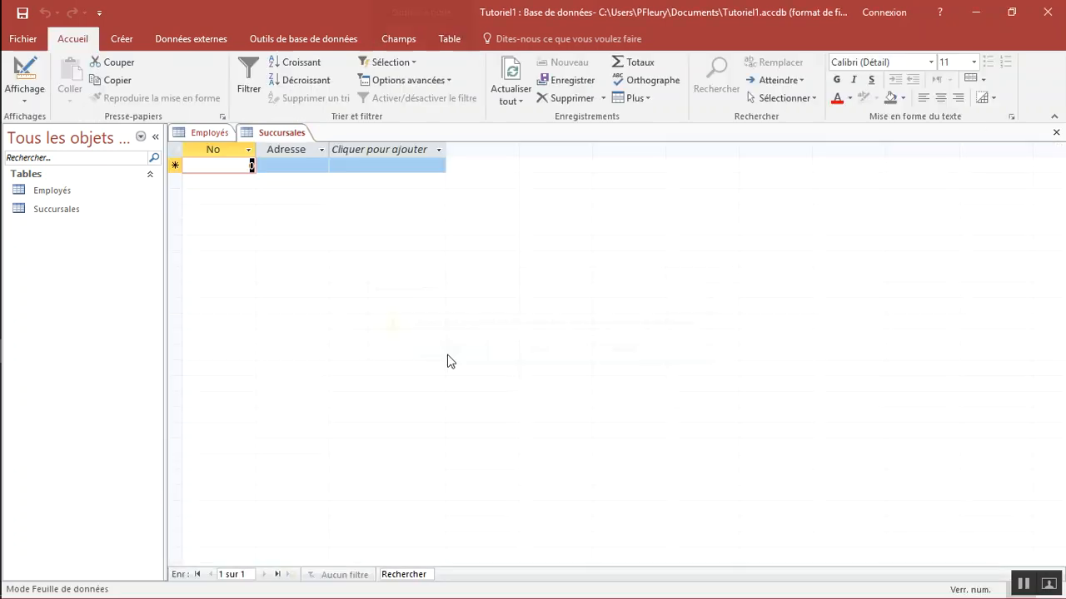
Add a NoSuccursale field after Prénom in the design view of the Employés table
{"action": "left_click", "coordinate": [208, 132]}
{"action": "left_click", "coordinate": [277, 133]}
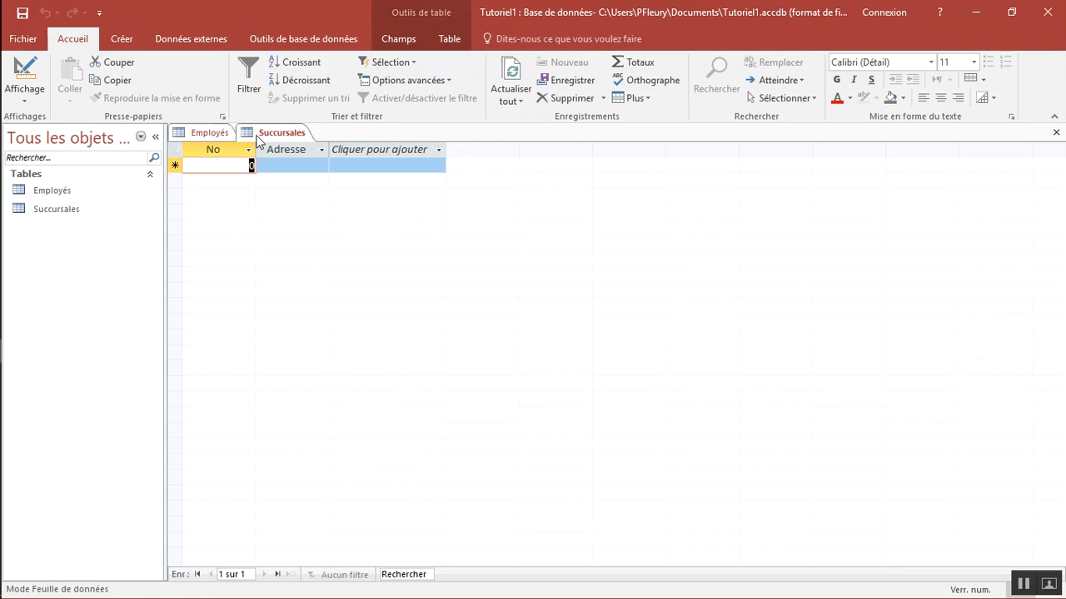
{"action": "left_click", "coordinate": [204, 133]}
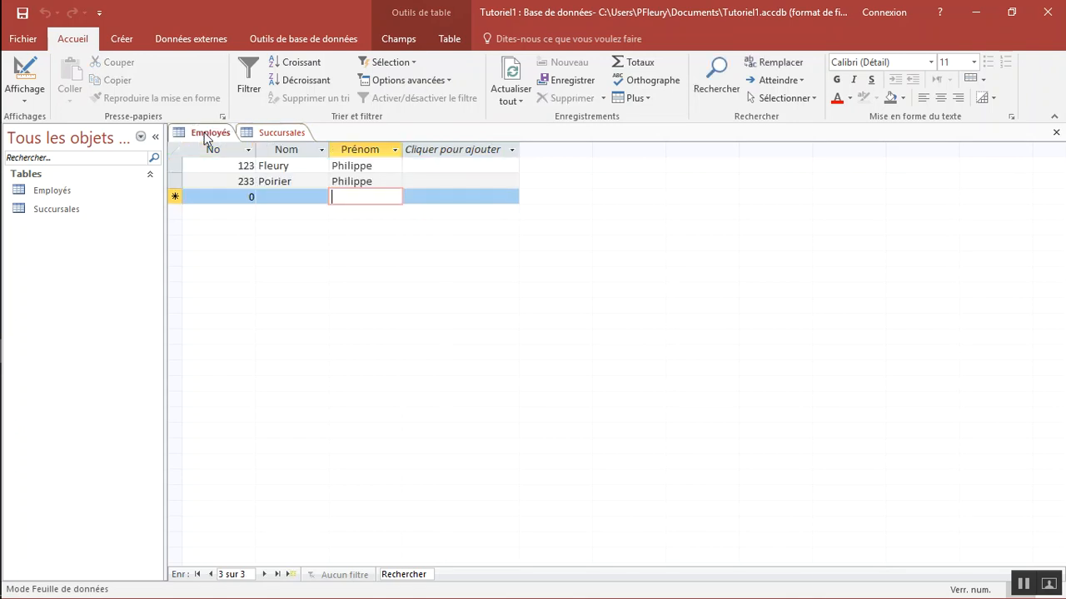
{"action": "left_click", "coordinate": [426, 164]}
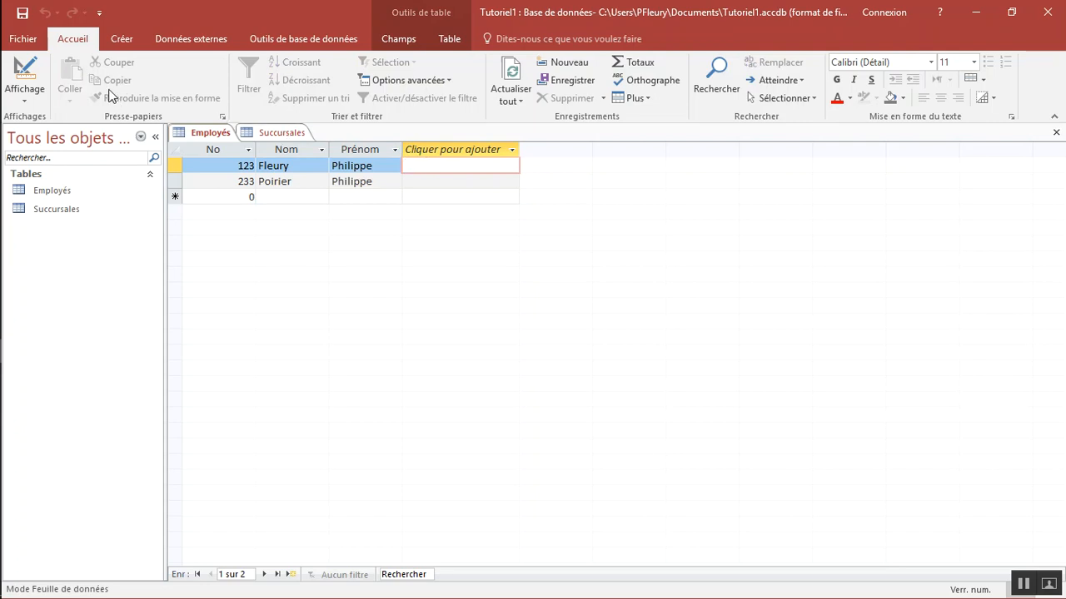
{"action": "left_click", "coordinate": [30, 73]}
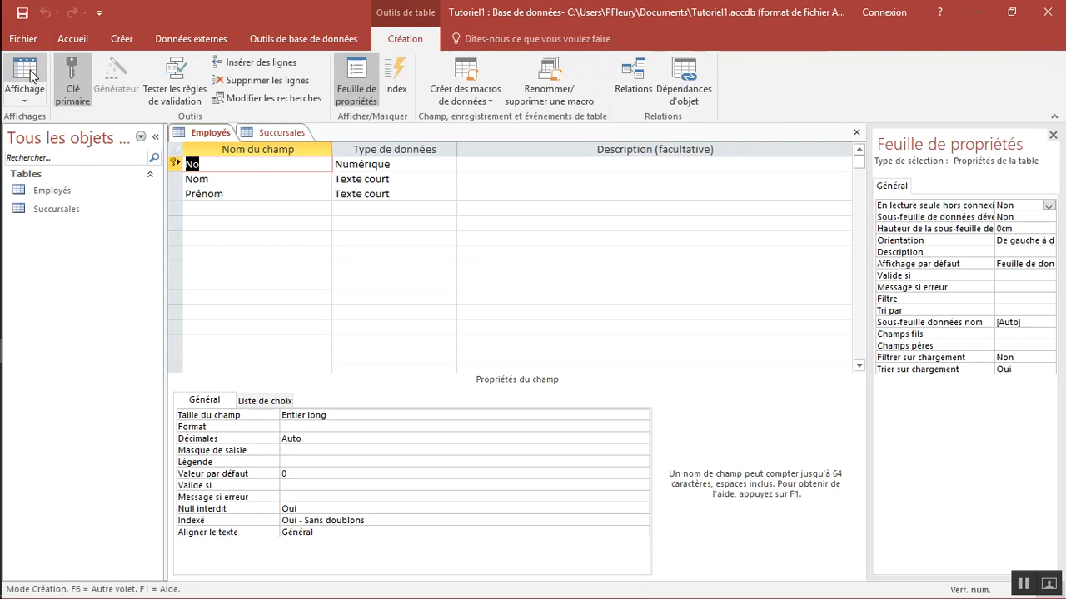
{"action": "left_click", "coordinate": [201, 206]}
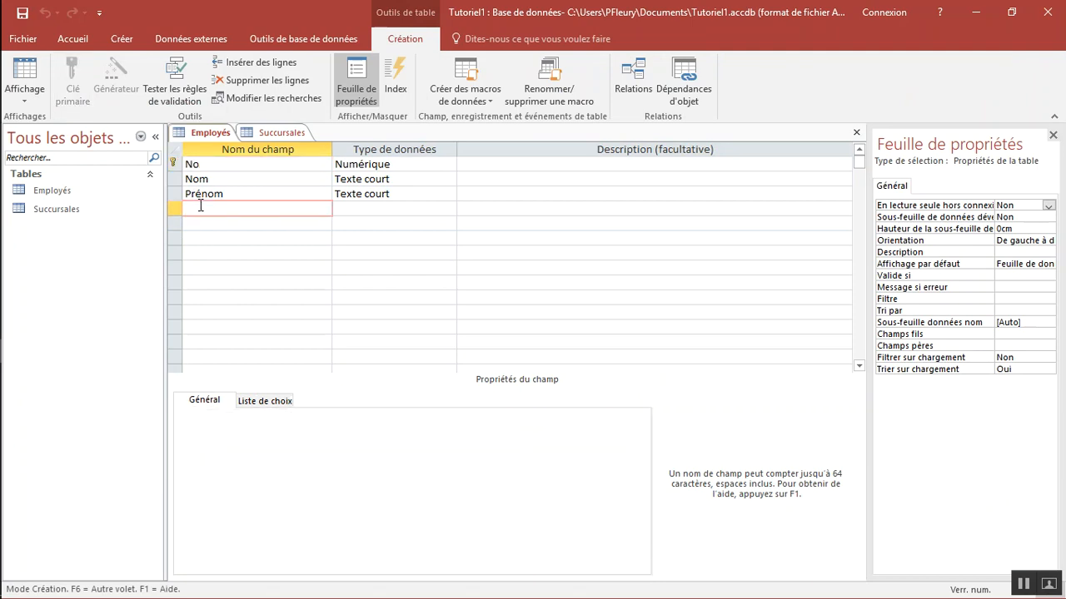
{"action": "type", "text": "No"}
{"action": "type", "text": "succursale"}
{"action": "left_click", "coordinate": [202, 168]}
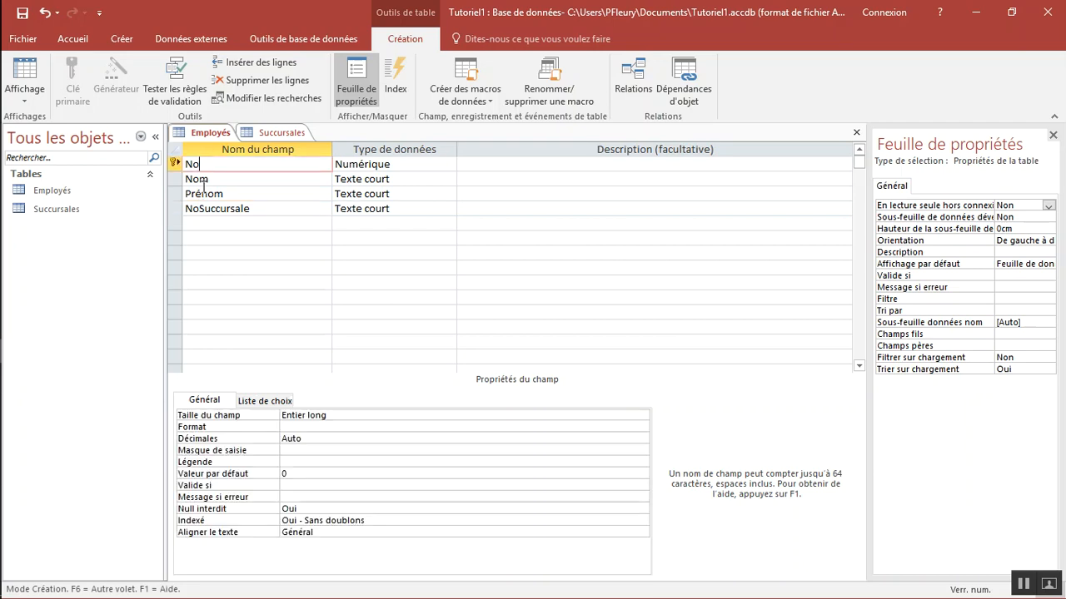
{"action": "left_click", "coordinate": [205, 209]}
{"action": "left_click", "coordinate": [208, 164]}
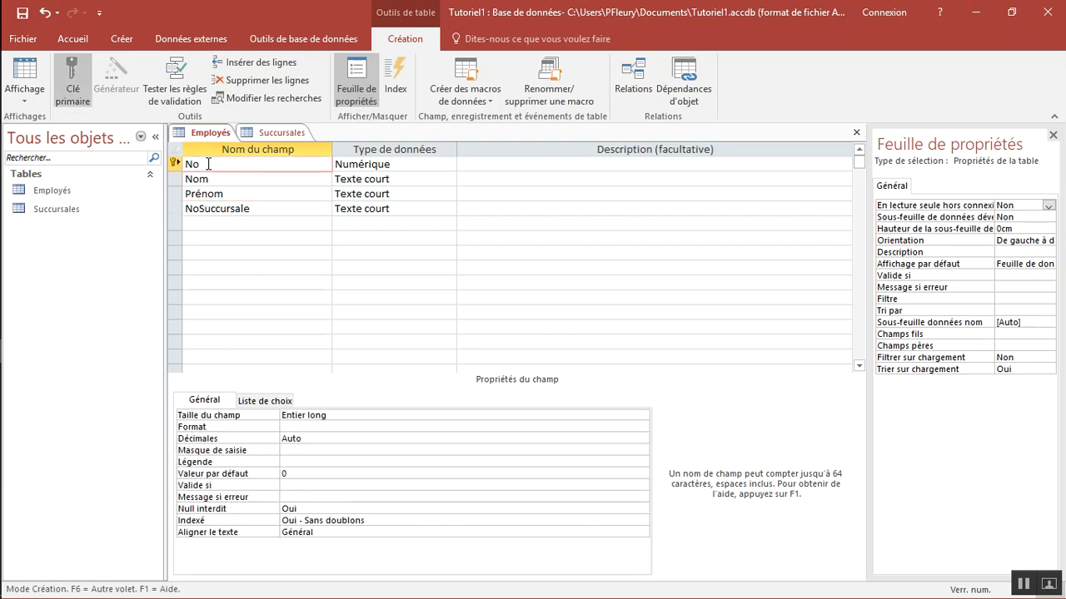
{"action": "left_click", "coordinate": [200, 210]}
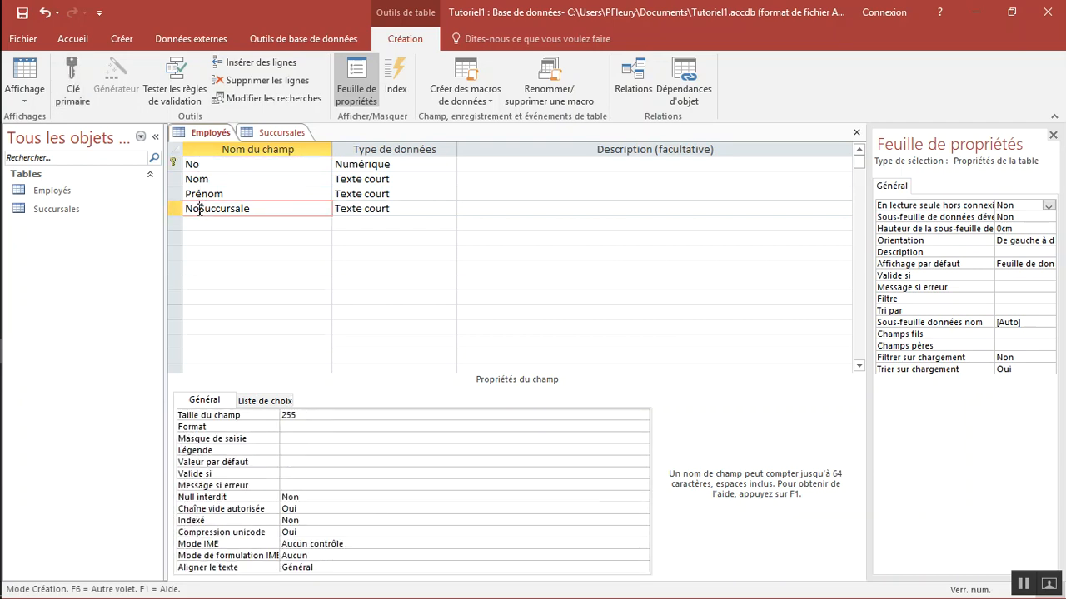
Set up a lookup list for the NoSuccursale field, using the No and Adresse fields of the Succursales table
{"action": "left_click", "coordinate": [249, 209]}
{"action": "left_click", "coordinate": [363, 204]}
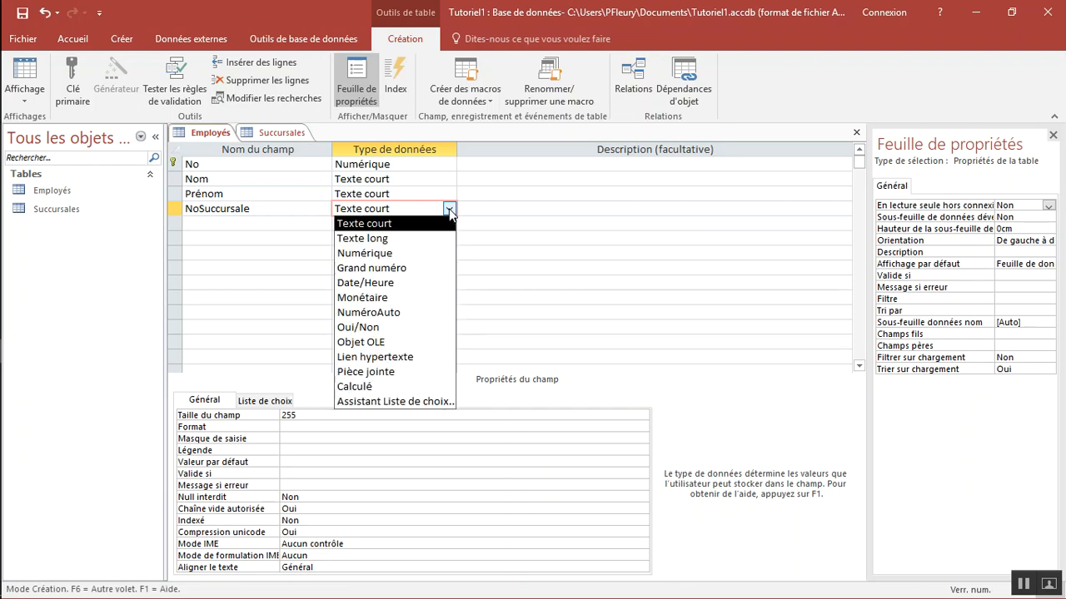
{"action": "left_click", "coordinate": [374, 402]}
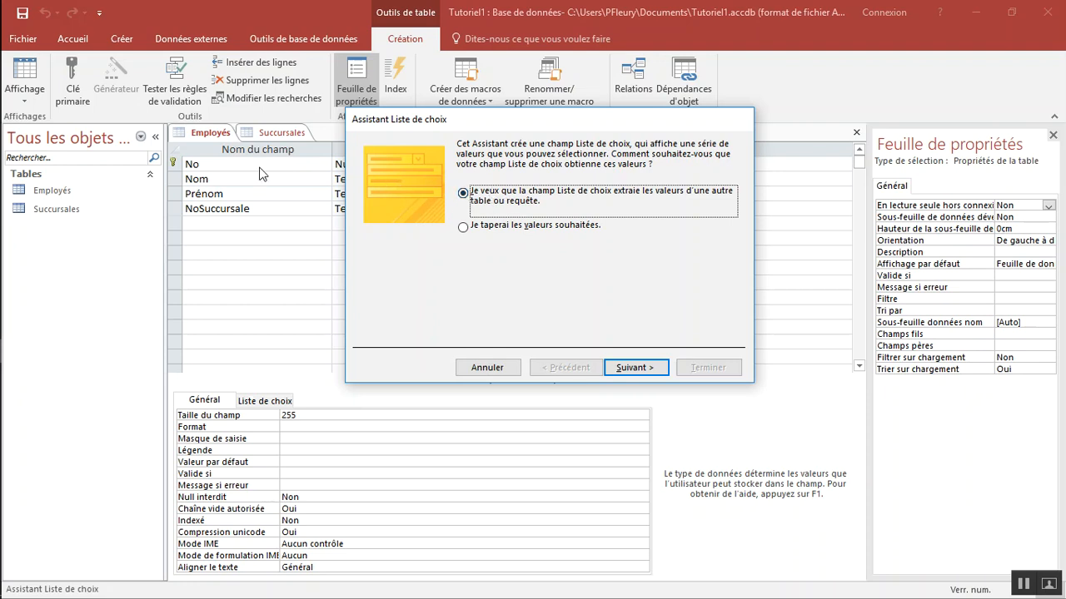
{"action": "left_click", "coordinate": [641, 369]}
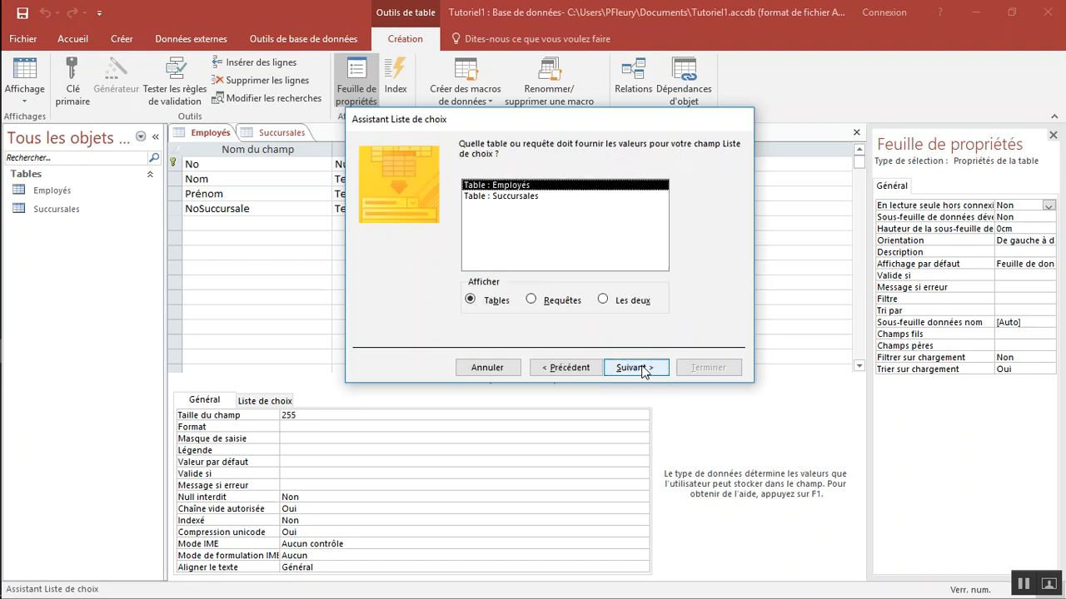
{"action": "left_click", "coordinate": [511, 198]}
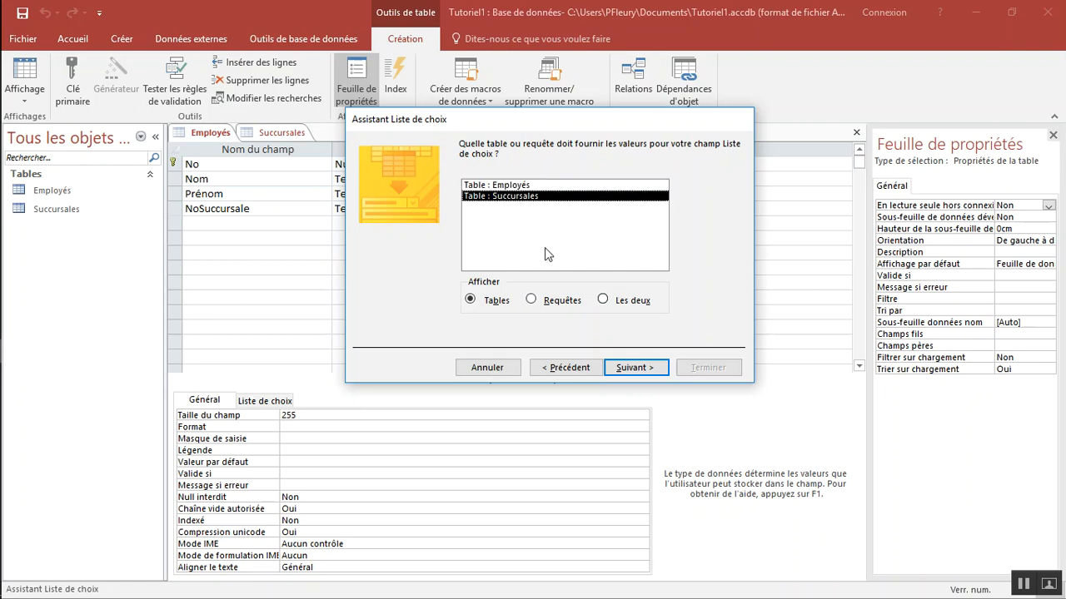
{"action": "left_click", "coordinate": [634, 368]}
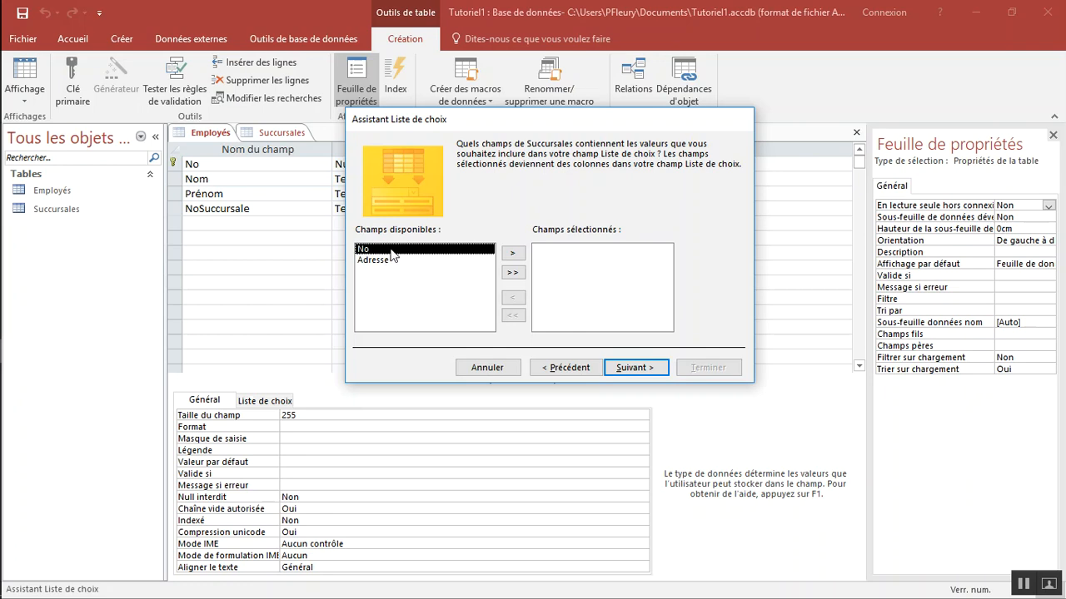
{"action": "left_click", "coordinate": [512, 255]}
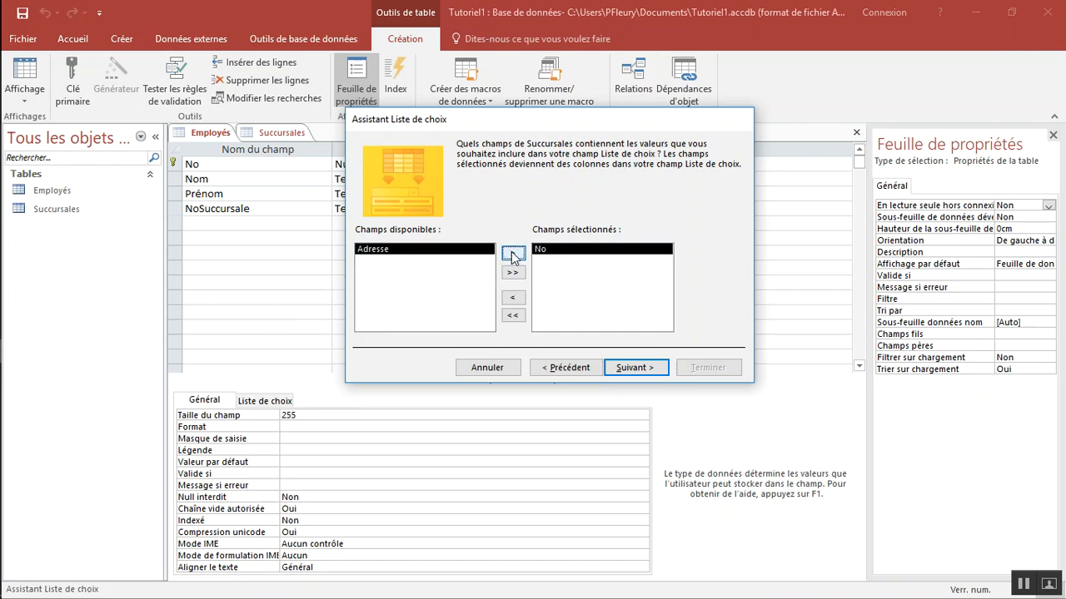
{"action": "left_click", "coordinate": [512, 255]}
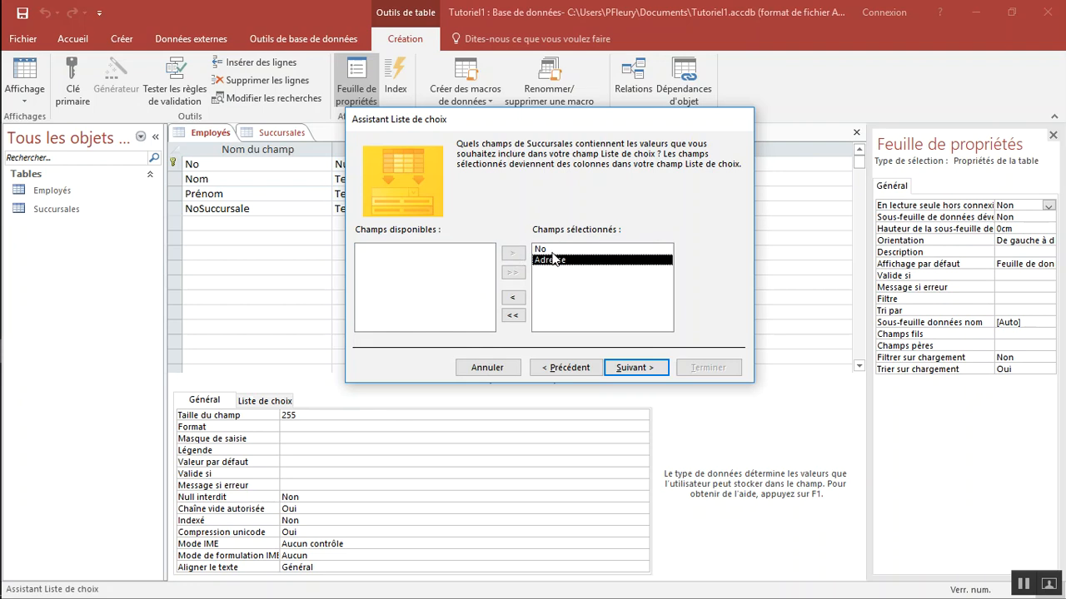
{"action": "left_click", "coordinate": [631, 368]}
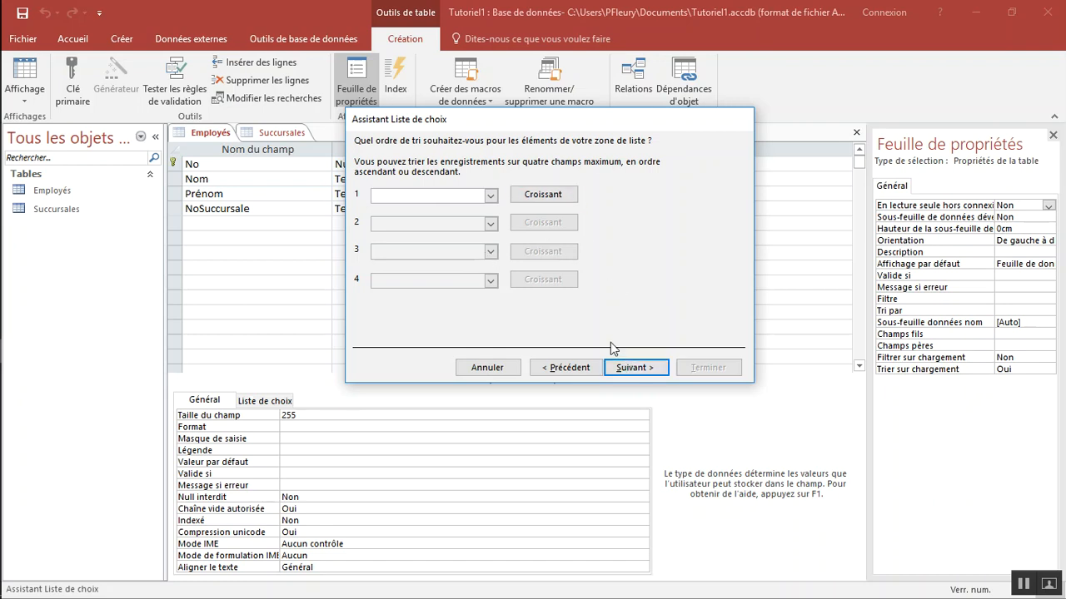
Sort the lookup list by No in ascending order and preview the key column before keeping it hidden
{"action": "left_click", "coordinate": [491, 197]}
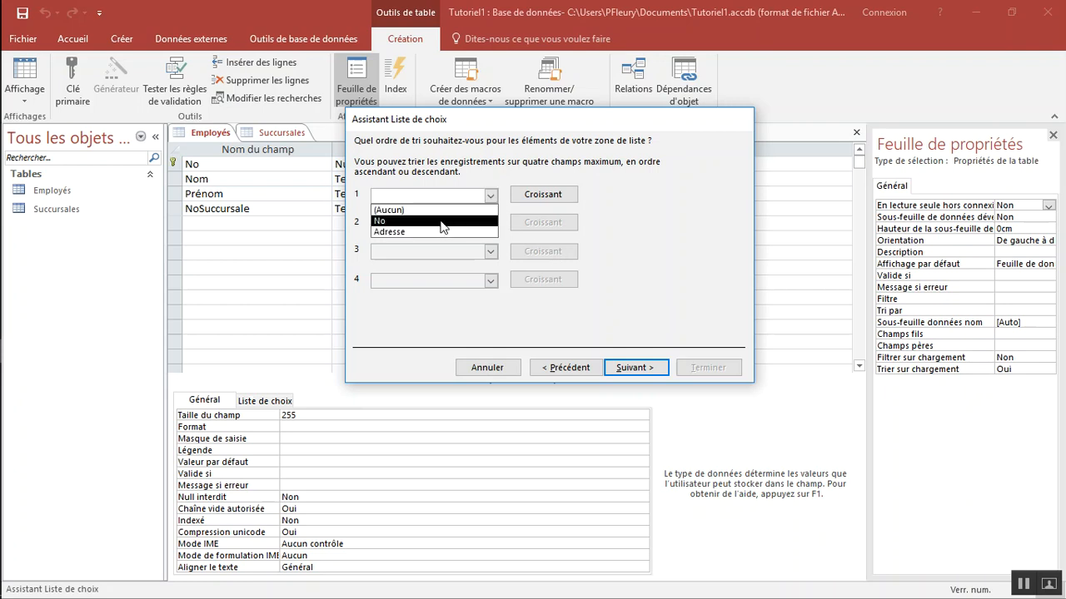
{"action": "left_click", "coordinate": [440, 222]}
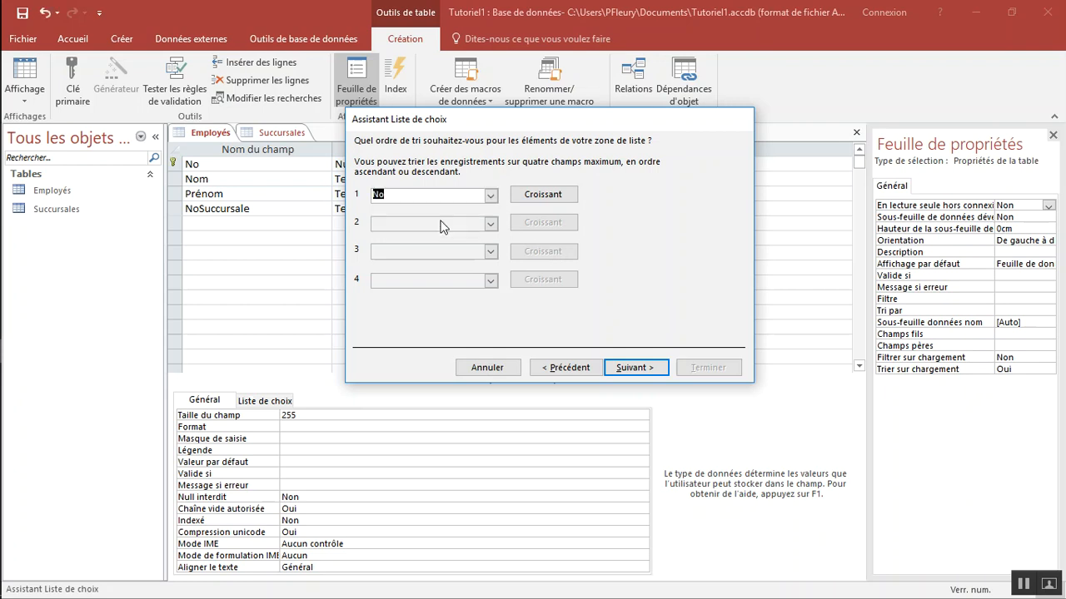
{"action": "left_click", "coordinate": [620, 369]}
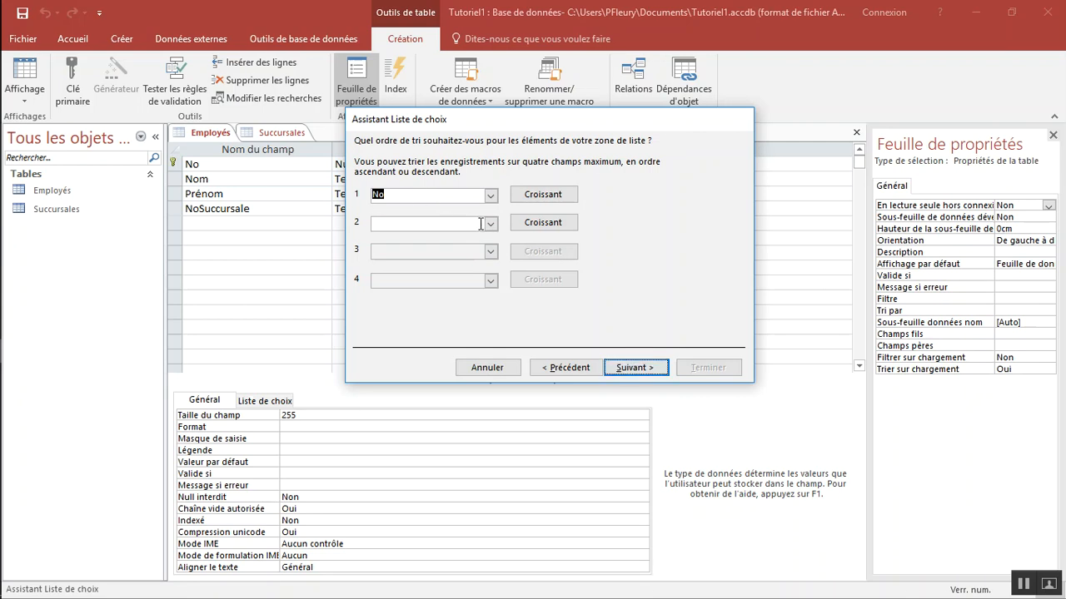
{"action": "left_click", "coordinate": [490, 223]}
{"action": "left_click", "coordinate": [489, 223]}
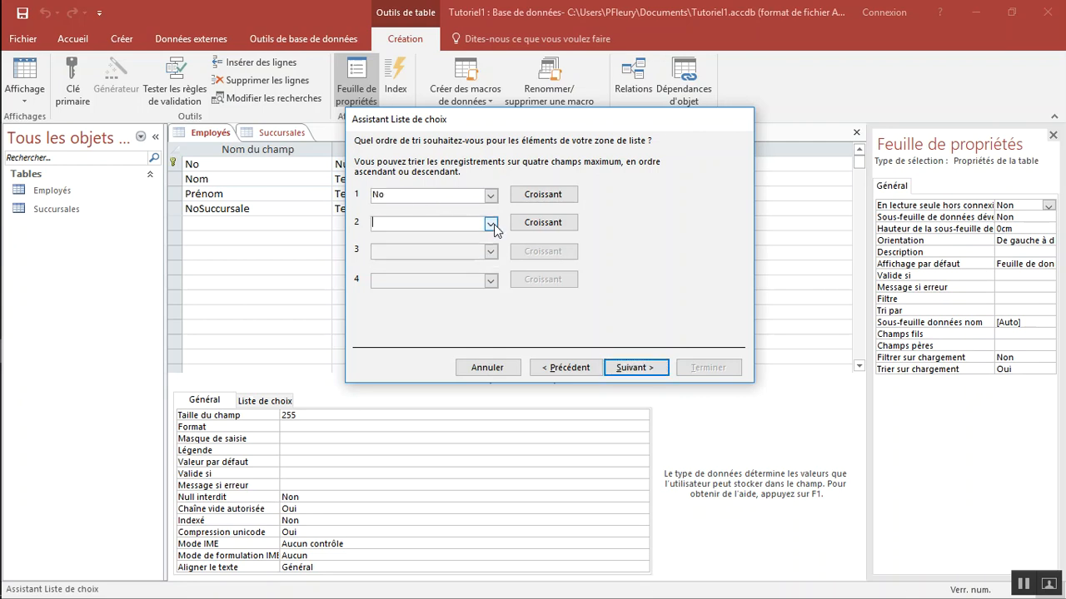
{"action": "left_click", "coordinate": [632, 368]}
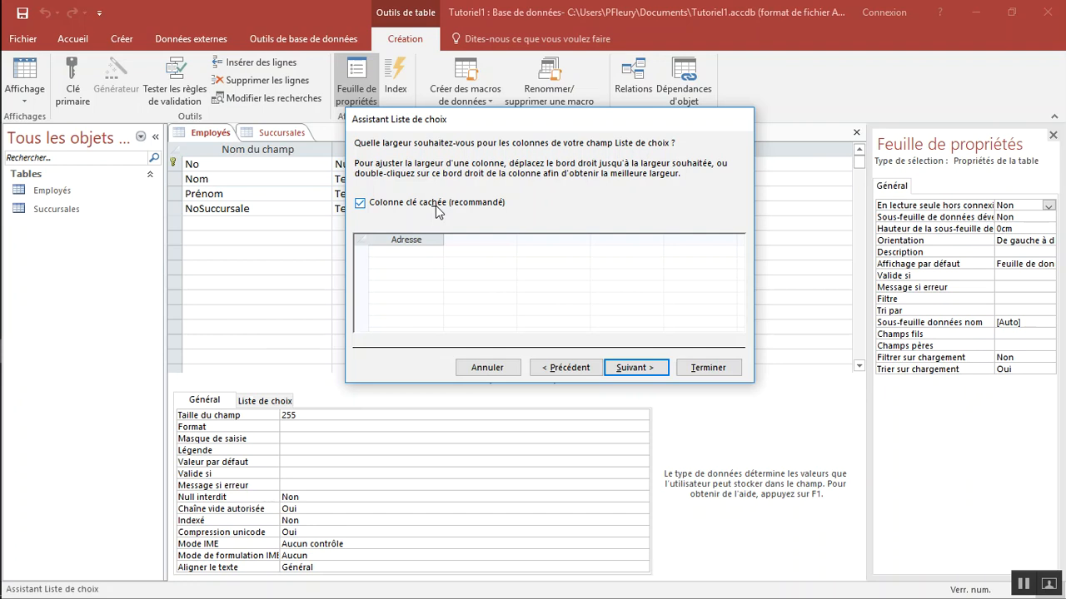
{"action": "left_click", "coordinate": [361, 205]}
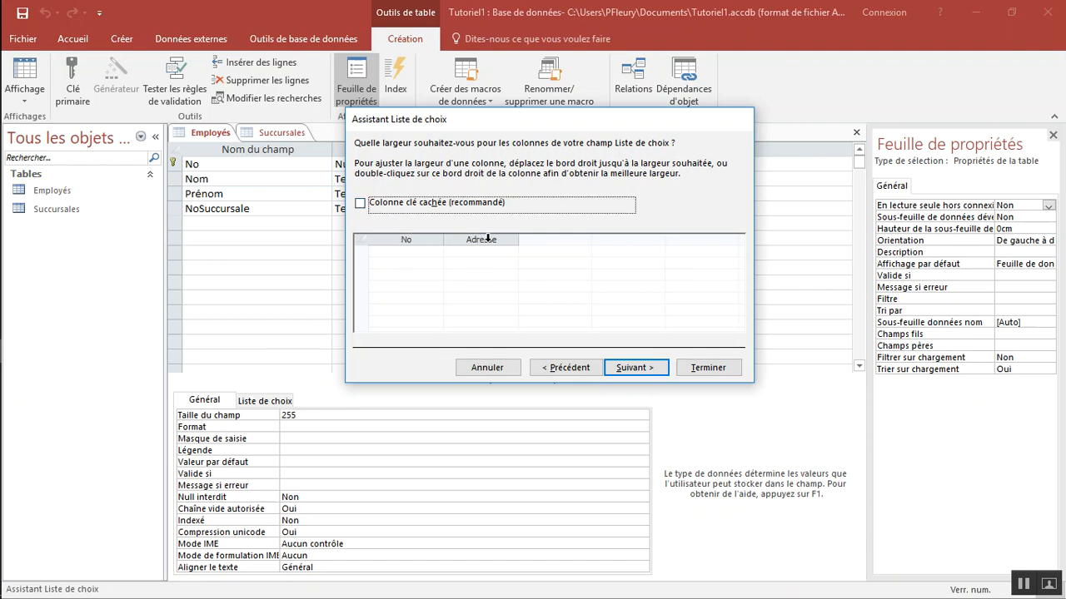
{"action": "left_click", "coordinate": [360, 203]}
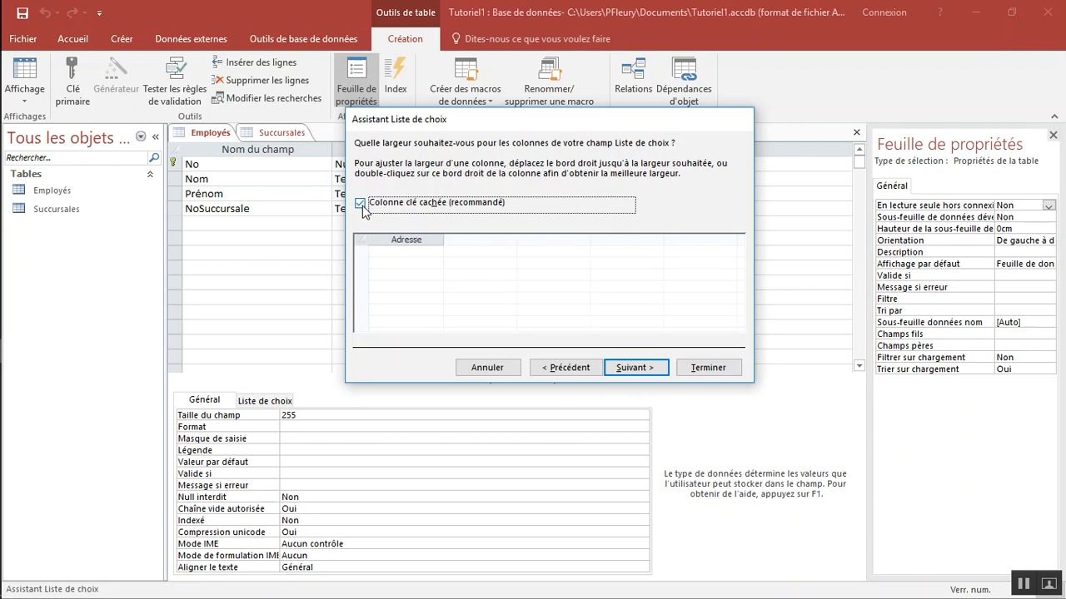
{"action": "left_click", "coordinate": [630, 368]}
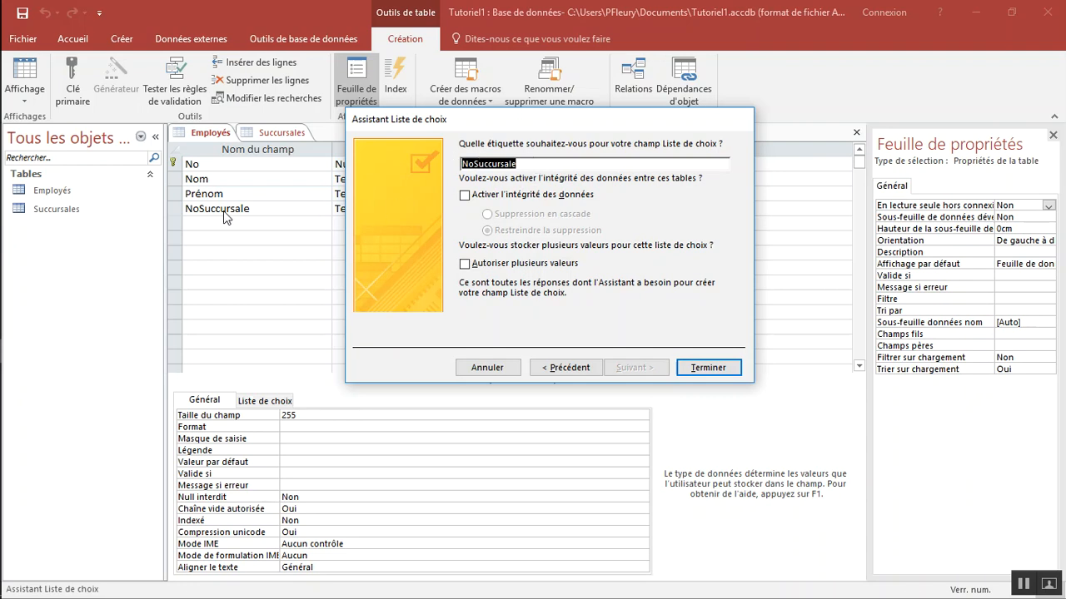
Try to create the NoSuccursale lookup with data integrity enabled and deletion restricted, saving the table
{"action": "left_click", "coordinate": [463, 197]}
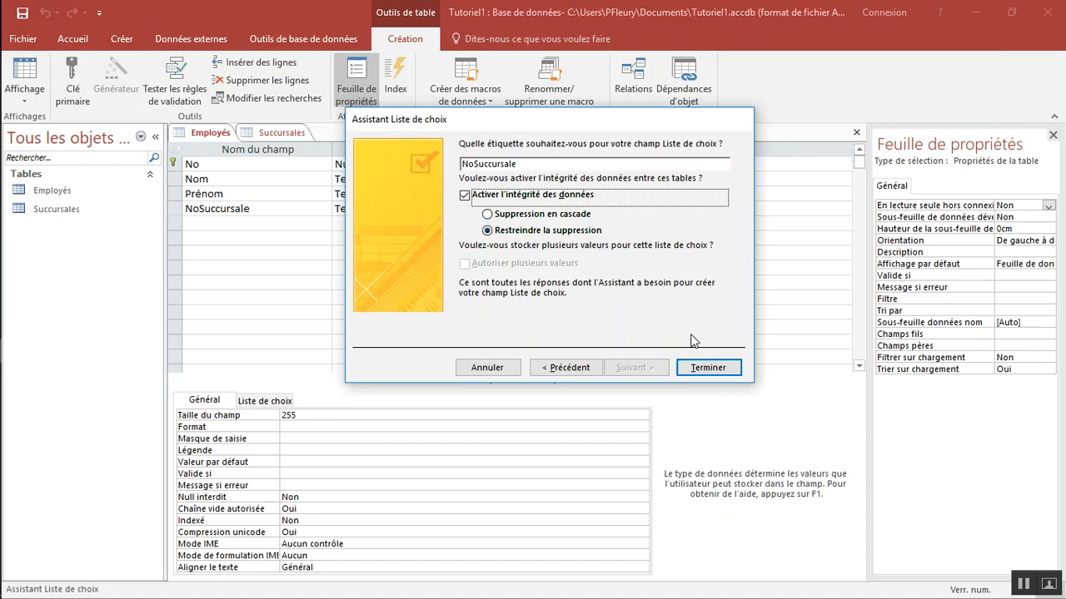
{"action": "left_click", "coordinate": [702, 367]}
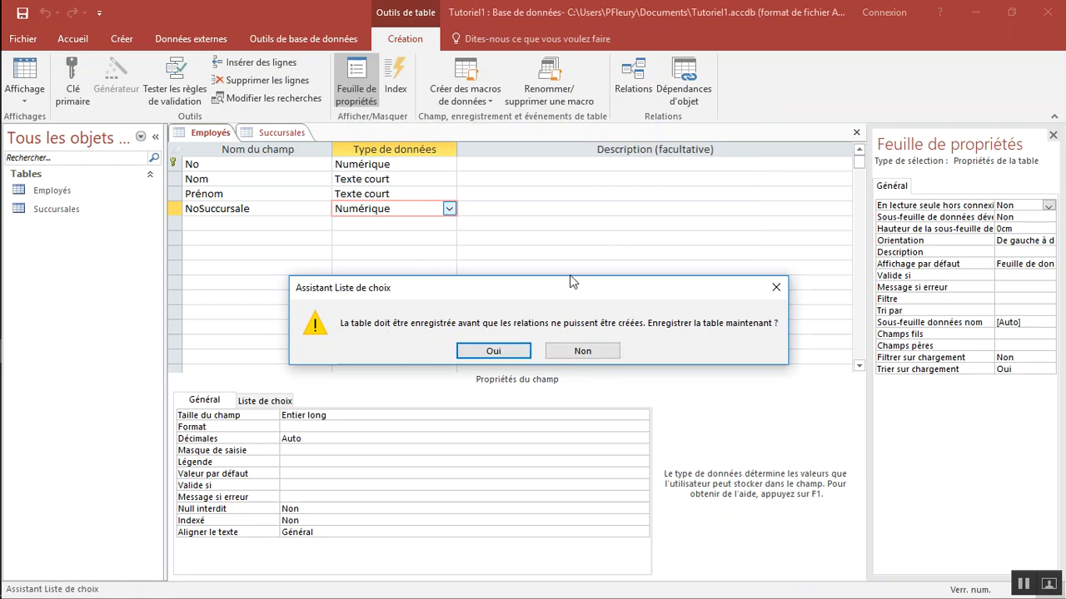
{"action": "left_click", "coordinate": [493, 350]}
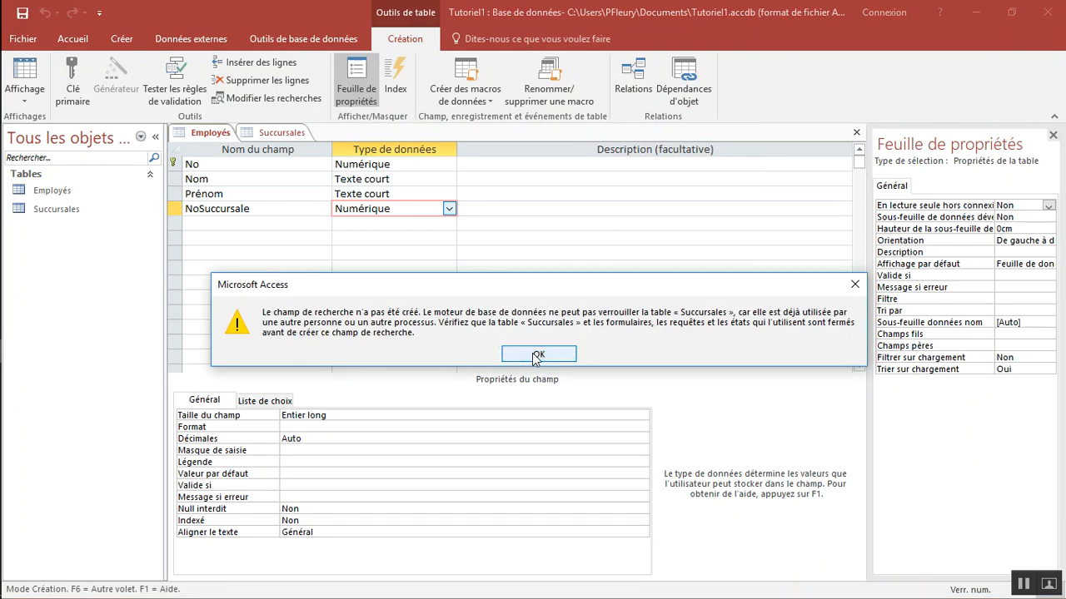
{"action": "left_click", "coordinate": [537, 355]}
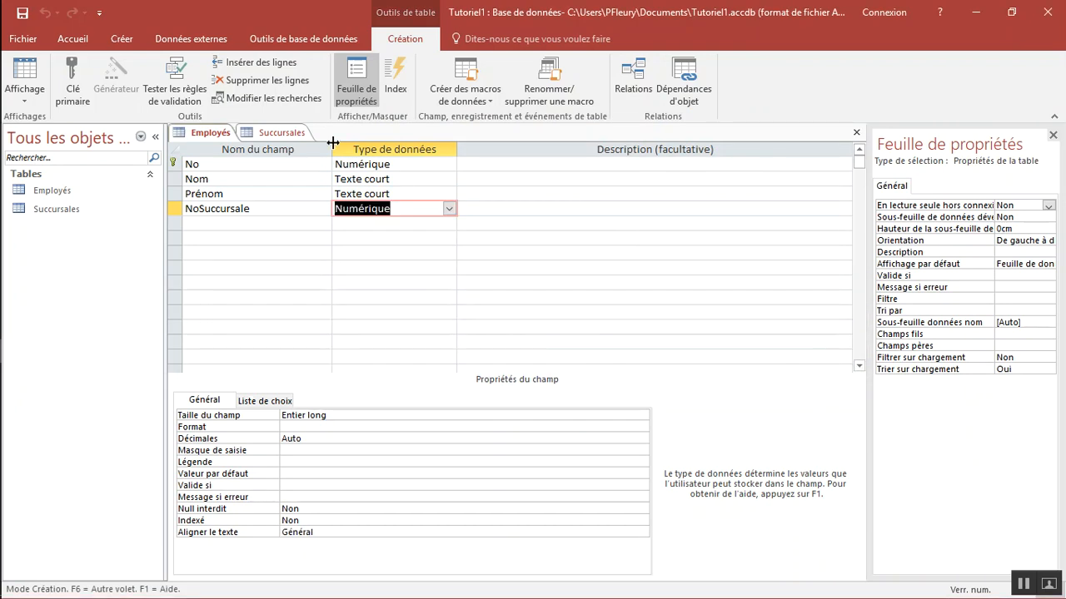
Close the Succursales table and base a new lookup list for NoSuccursale on that table's No and Adresse fields
{"action": "middle_click", "coordinate": [285, 138]}
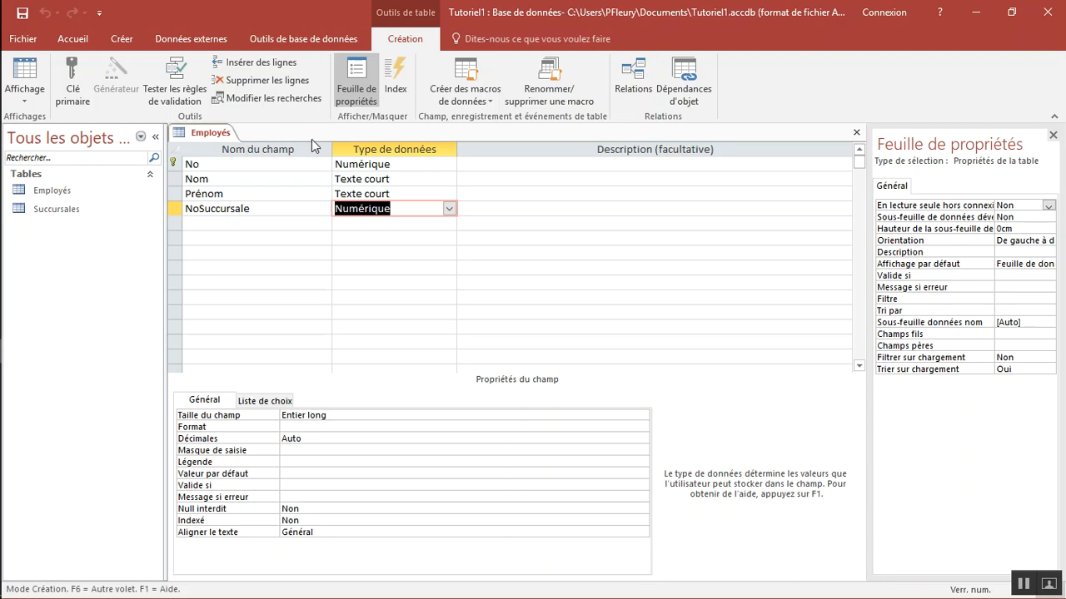
{"action": "left_click", "coordinate": [448, 209]}
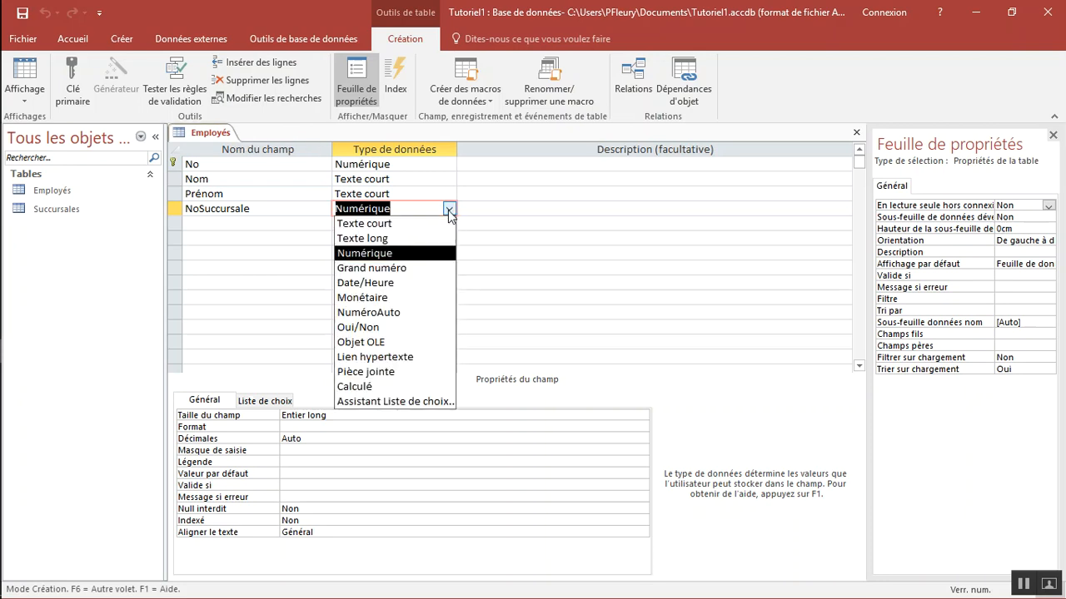
{"action": "left_click", "coordinate": [409, 402]}
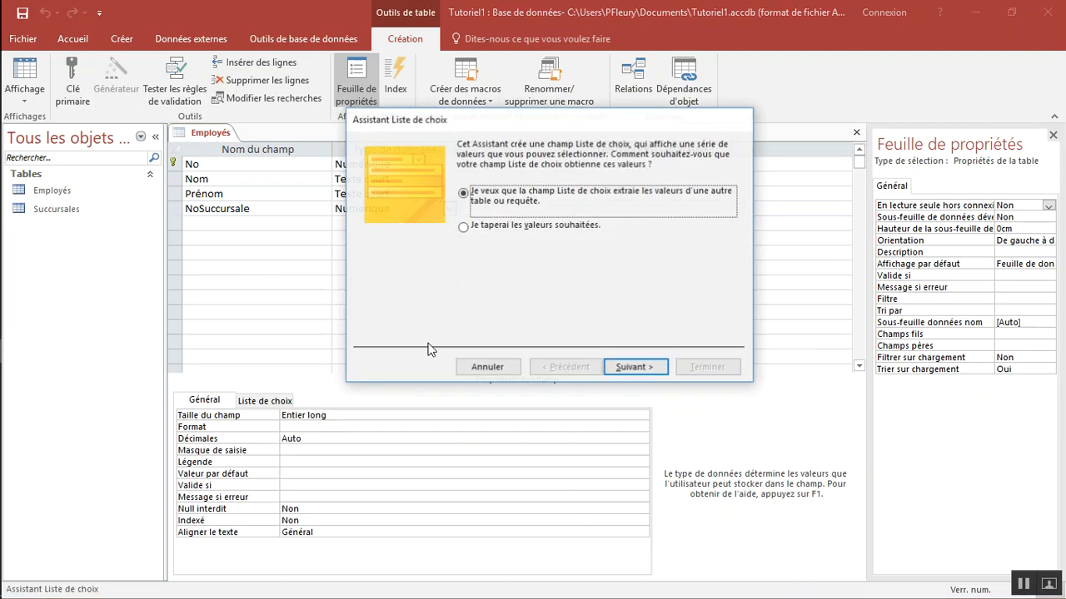
{"action": "left_click", "coordinate": [622, 368]}
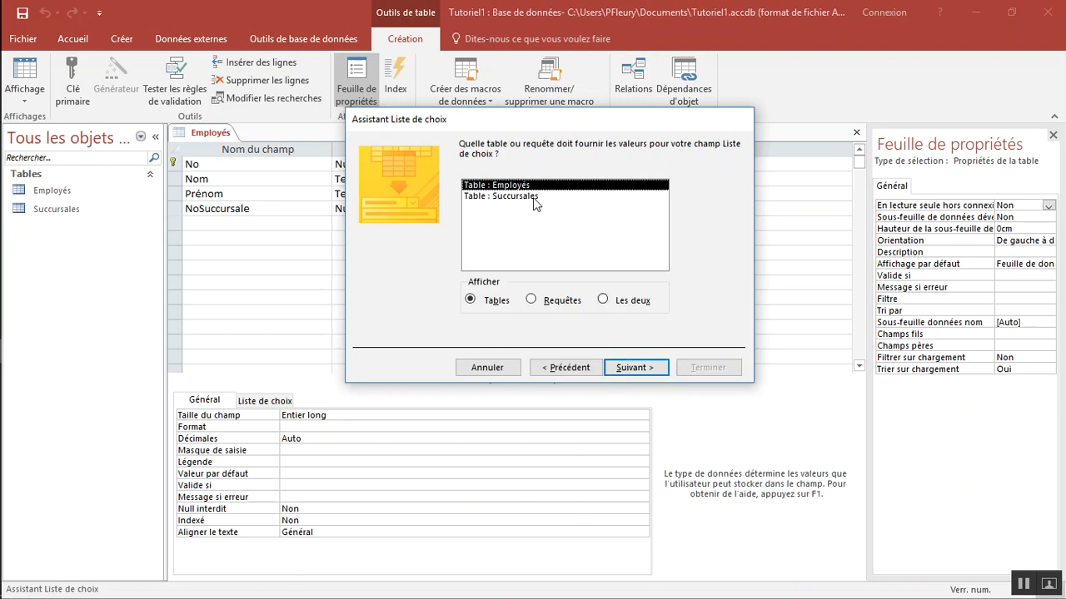
{"action": "left_click", "coordinate": [533, 196]}
{"action": "left_click", "coordinate": [635, 368]}
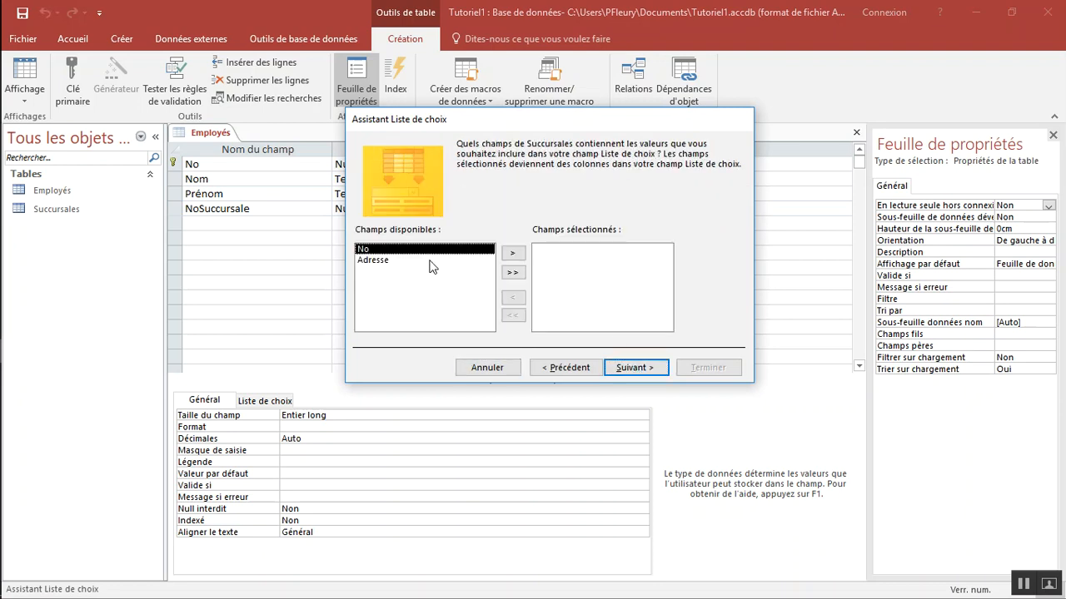
{"action": "left_click", "coordinate": [513, 272]}
{"action": "left_click", "coordinate": [625, 370]}
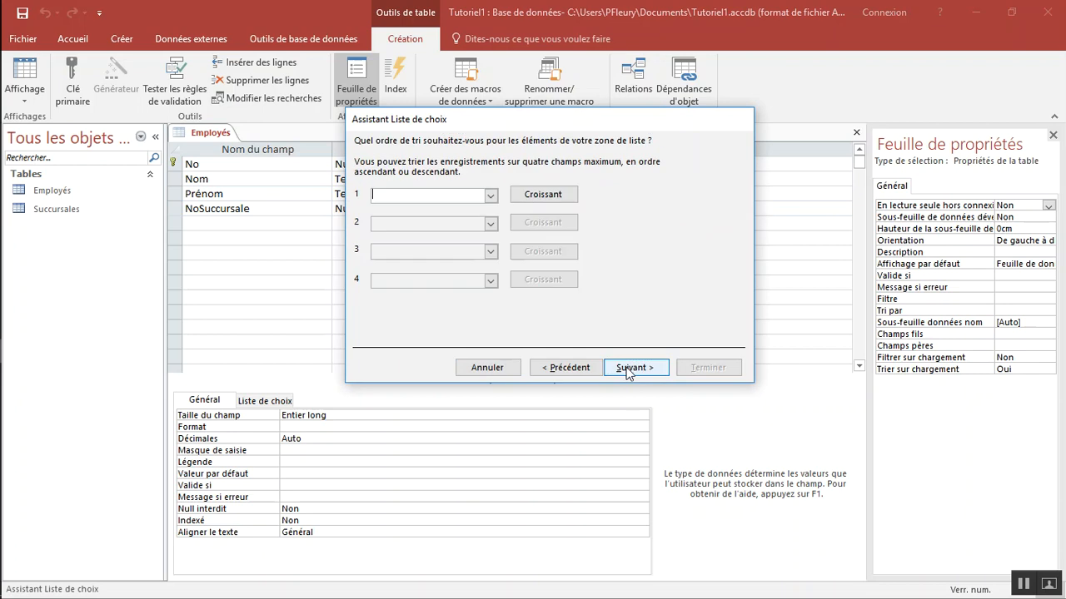
Sort the NoSuccursale lookup list by No in ascending order and accept the hidden key column
{"action": "left_click", "coordinate": [626, 369]}
{"action": "left_click", "coordinate": [564, 368]}
{"action": "left_click", "coordinate": [496, 197]}
{"action": "left_click", "coordinate": [471, 217]}
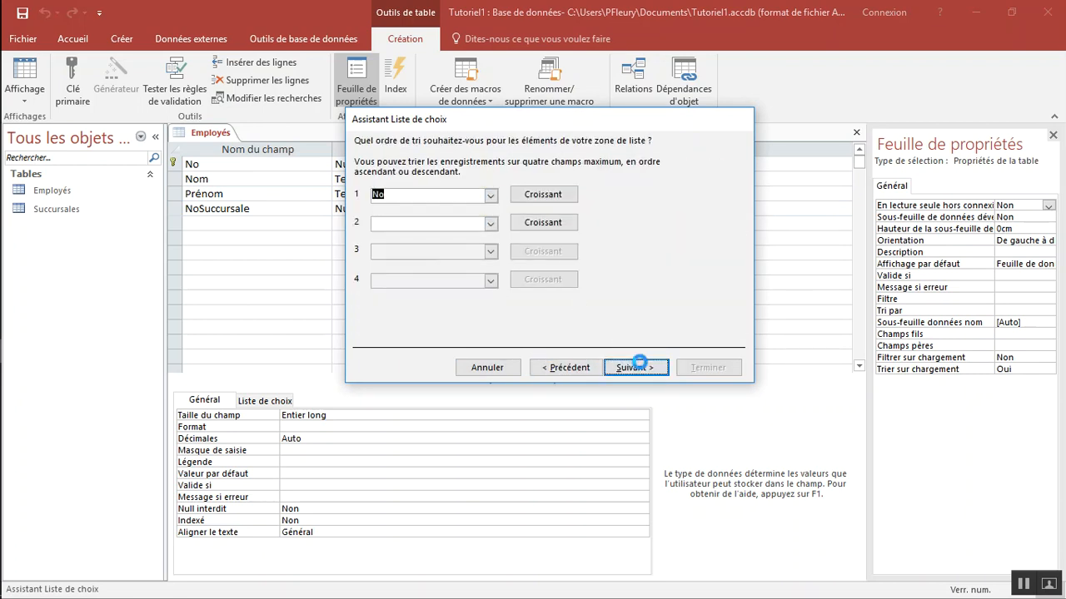
{"action": "left_click", "coordinate": [636, 368]}
{"action": "left_click", "coordinate": [636, 368]}
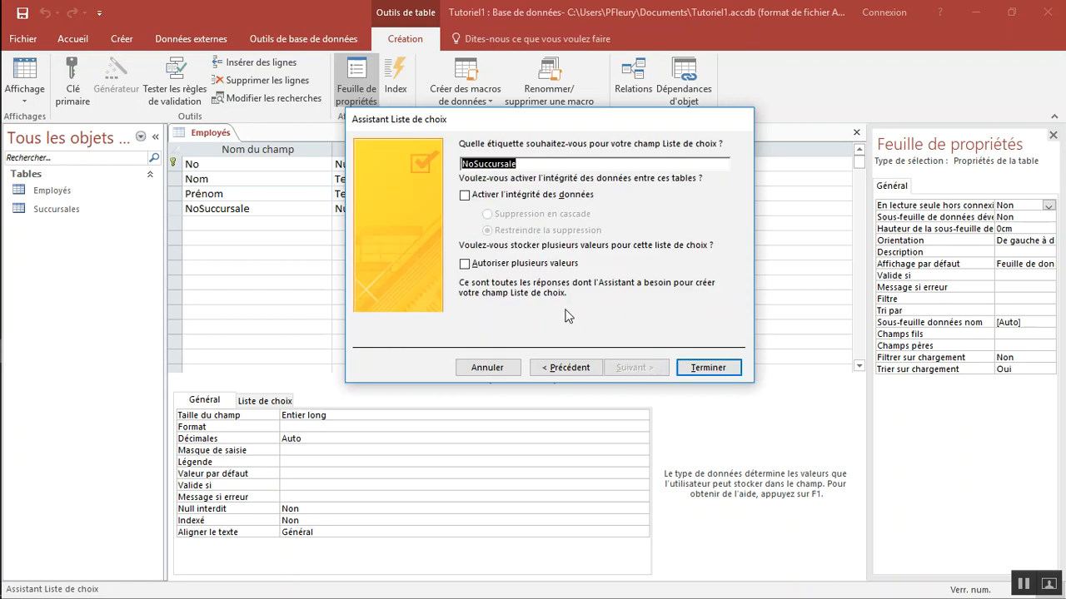
Enable data integrity for the NoSuccursale lookup, create it with the table saved, and close the Employés table
{"action": "left_click", "coordinate": [464, 195]}
{"action": "left_click", "coordinate": [681, 368]}
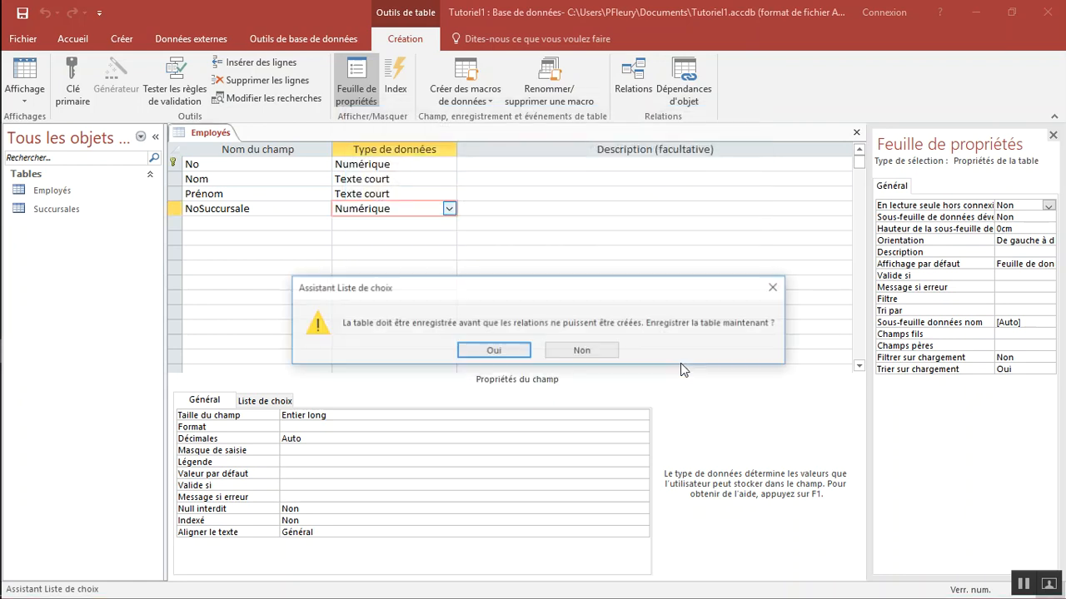
{"action": "left_click", "coordinate": [495, 349]}
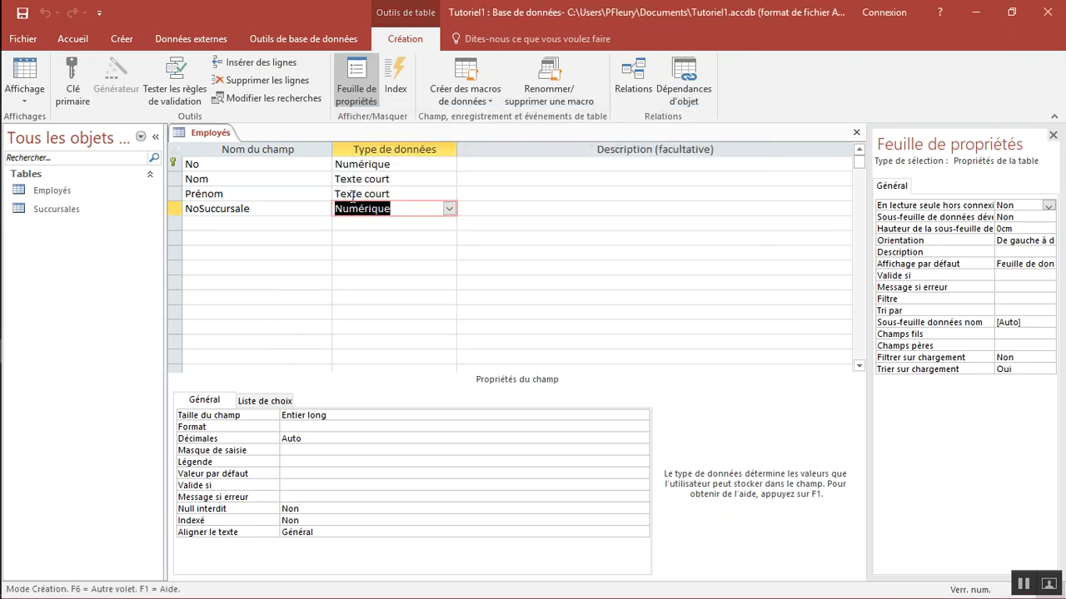
{"action": "middle_click", "coordinate": [201, 132]}
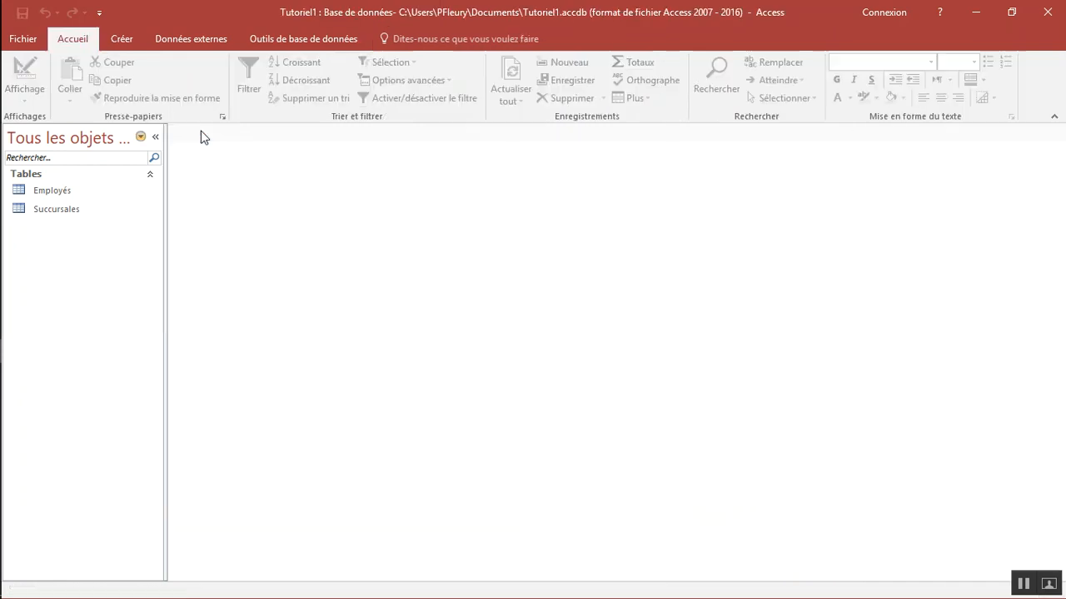
Open the relationships diagram, move the Succursales table farther from Employés, and close the diagram with its layout saved
{"action": "left_click", "coordinate": [197, 38]}
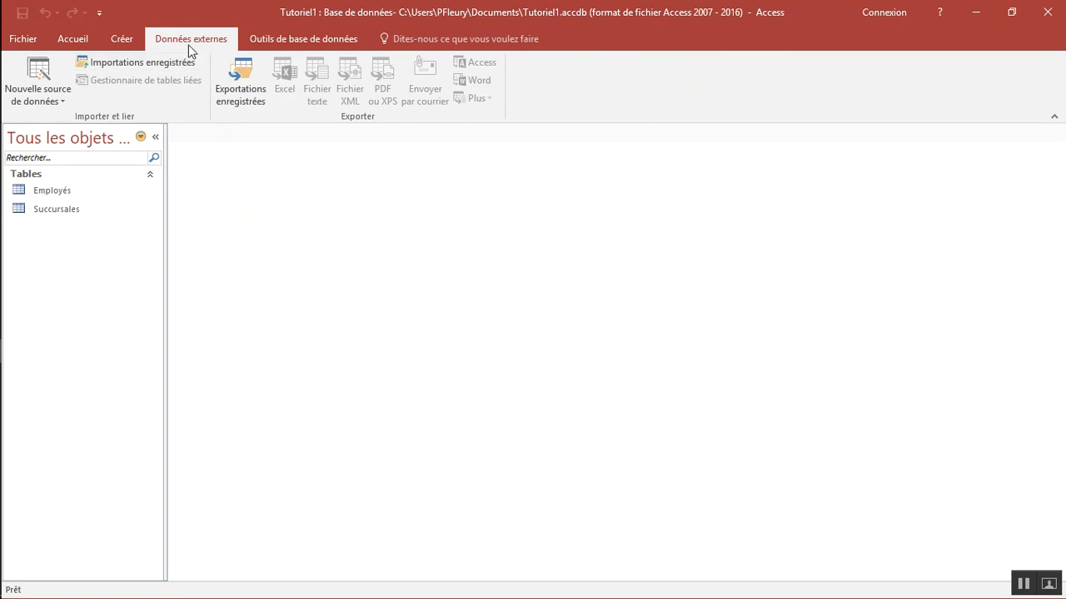
{"action": "left_click", "coordinate": [280, 38]}
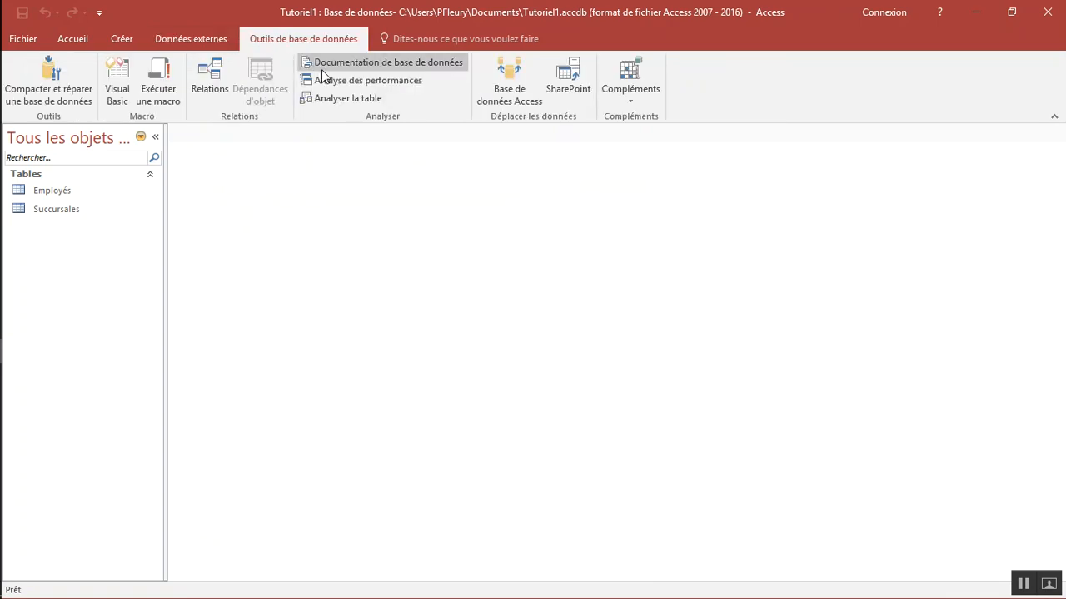
{"action": "left_click", "coordinate": [209, 87]}
{"action": "left_click_drag", "start_coordinate": [389, 173], "coordinate": [480, 175]}
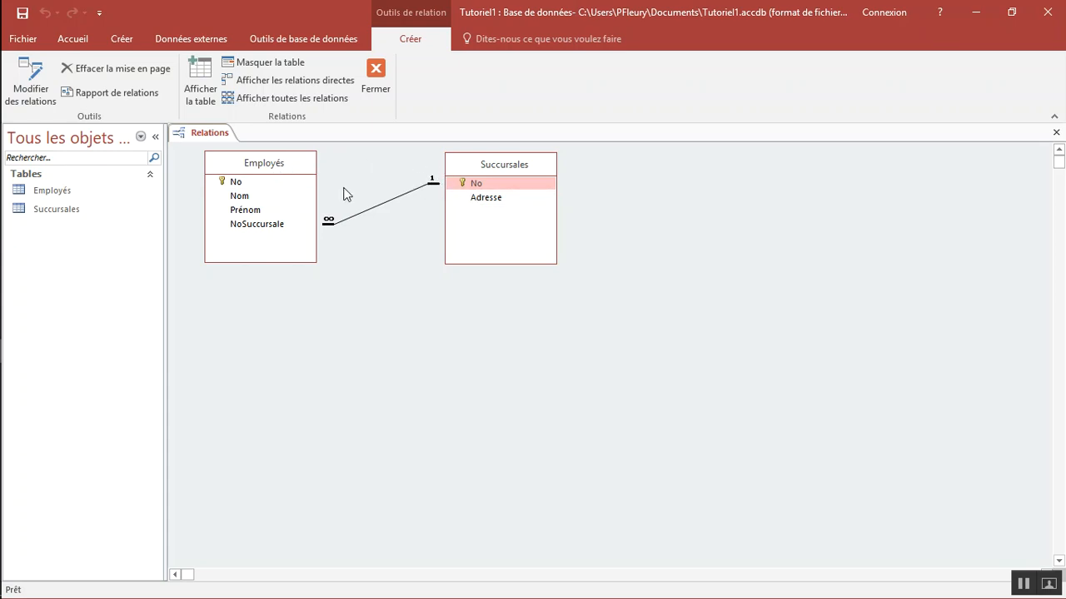
{"action": "left_click", "coordinate": [375, 77]}
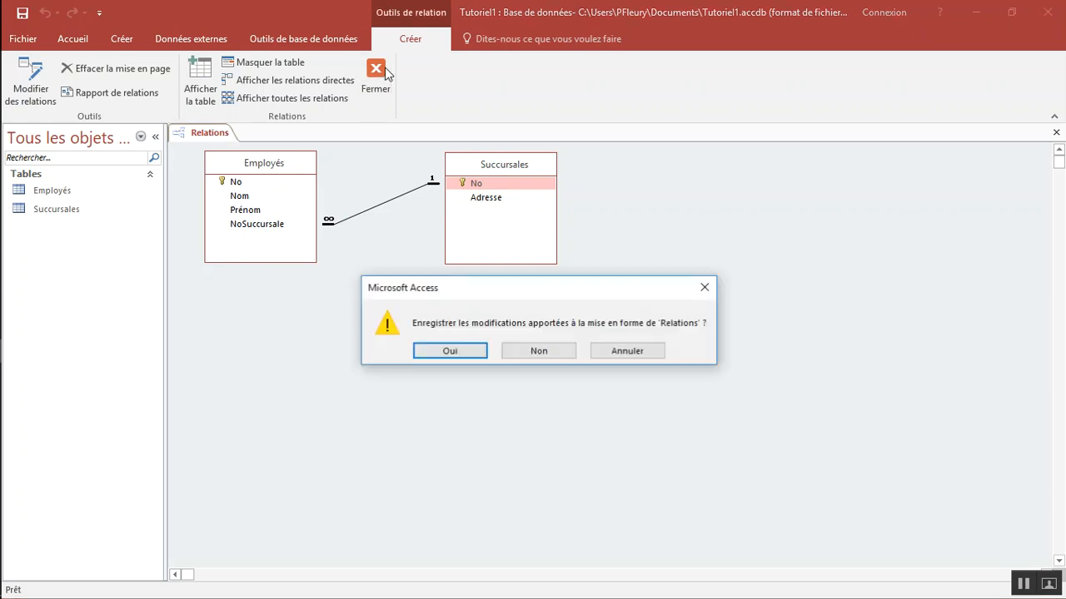
{"action": "left_click", "coordinate": [457, 350]}
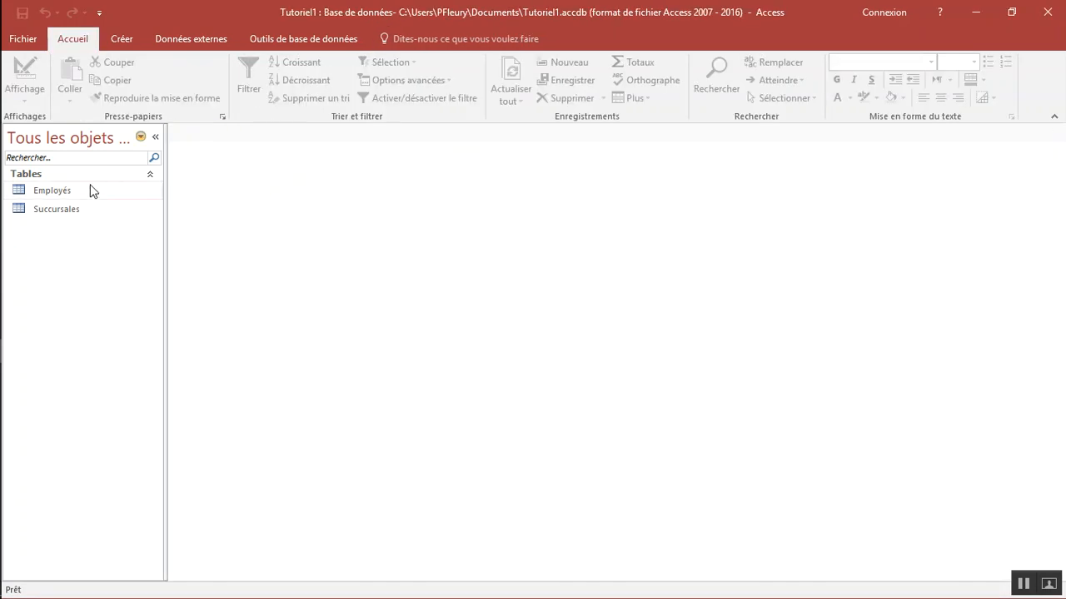
Add a record to the Succursales table with No 33 and the branch's street address, and fit the Adresse column to its contents
{"action": "double_click", "coordinate": [58, 209]}
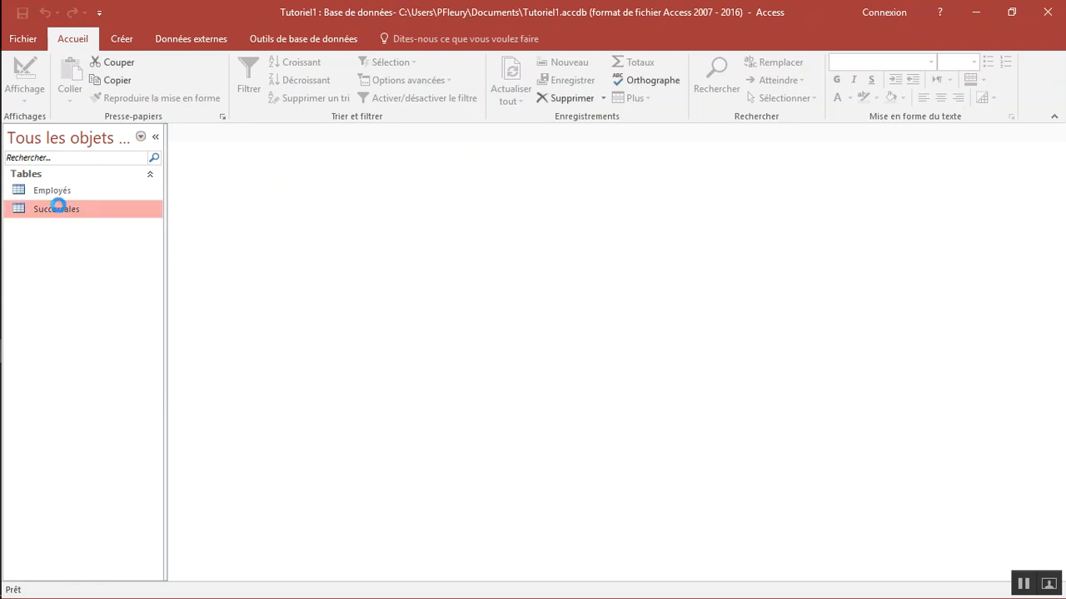
{"action": "type", "text": "123"}
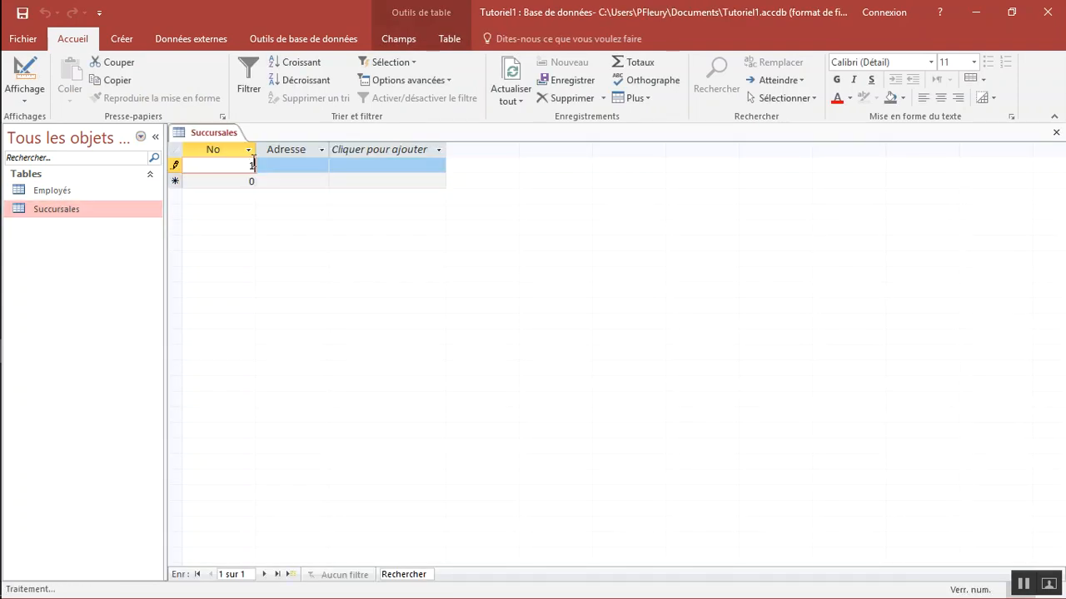
{"action": "key", "text": "Tab"}
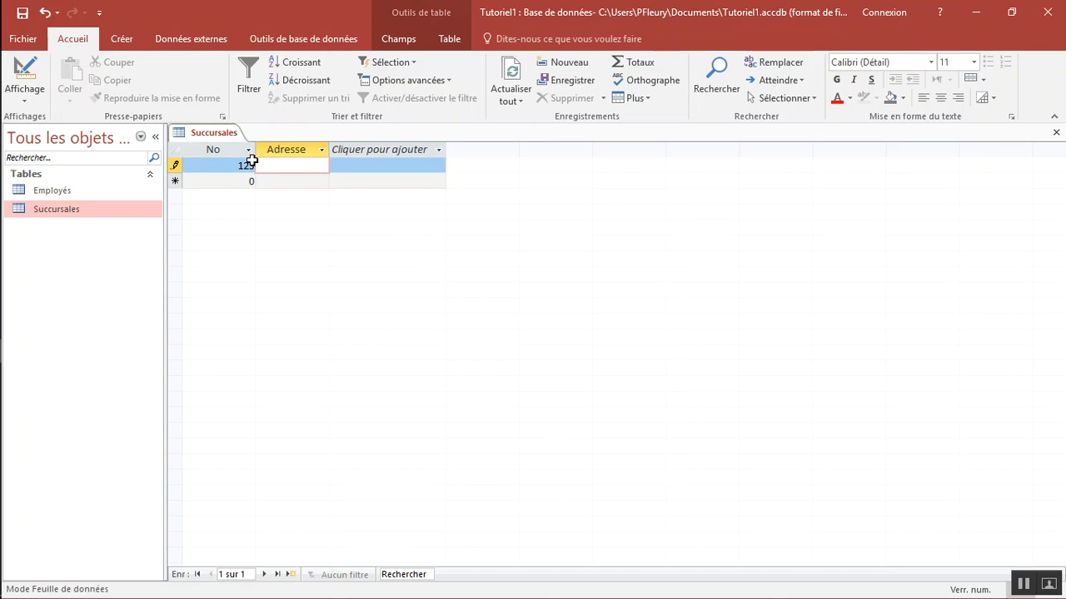
{"action": "key", "text": "shift+Tab"}
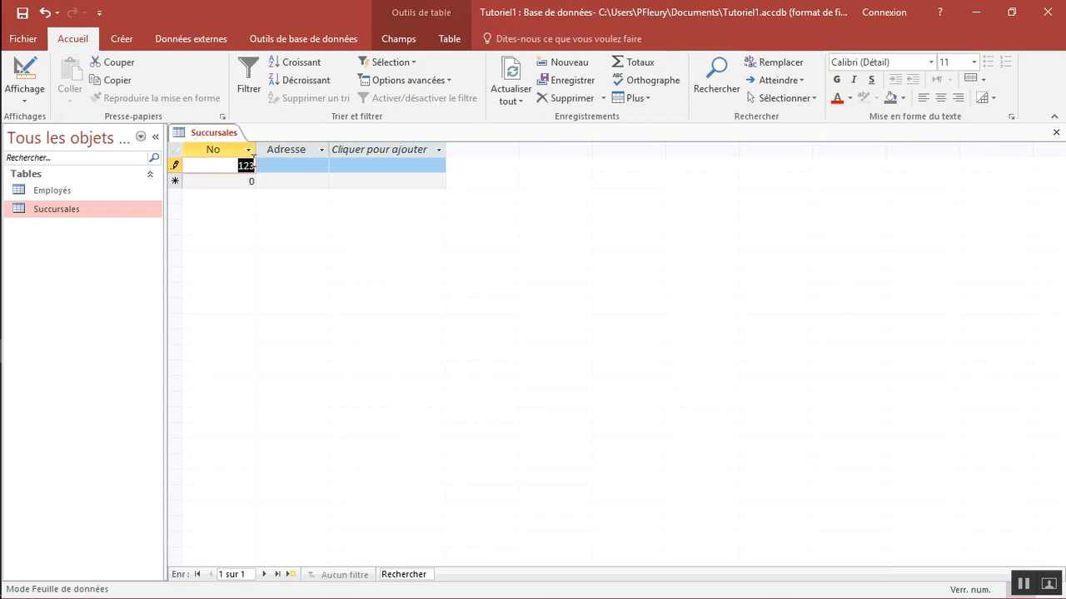
{"action": "type", "text": "3"}
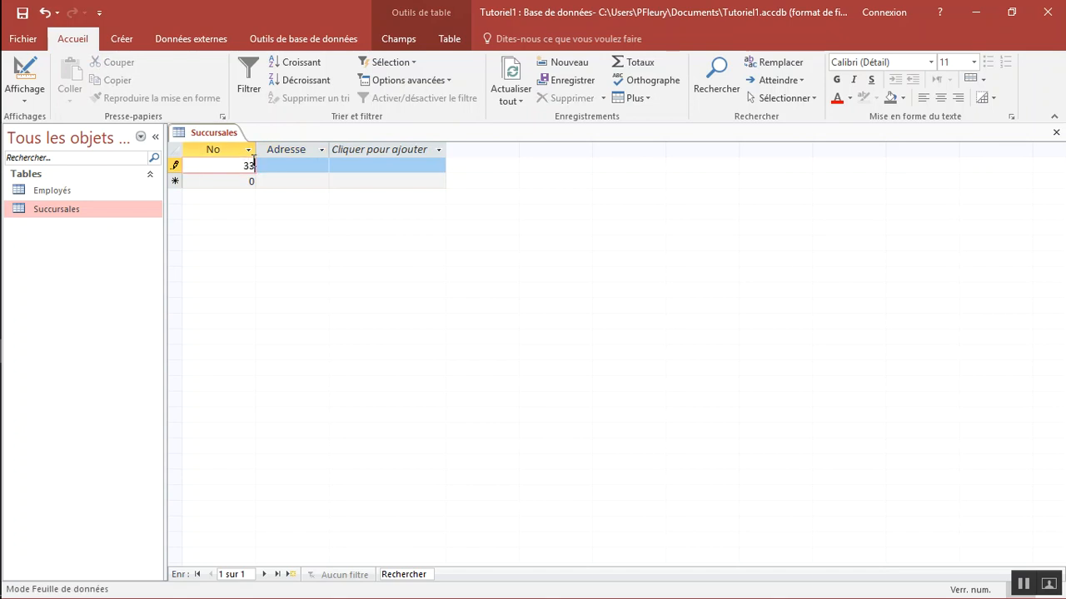
{"action": "type", "text": "3"}
{"action": "key", "text": "Tab"}
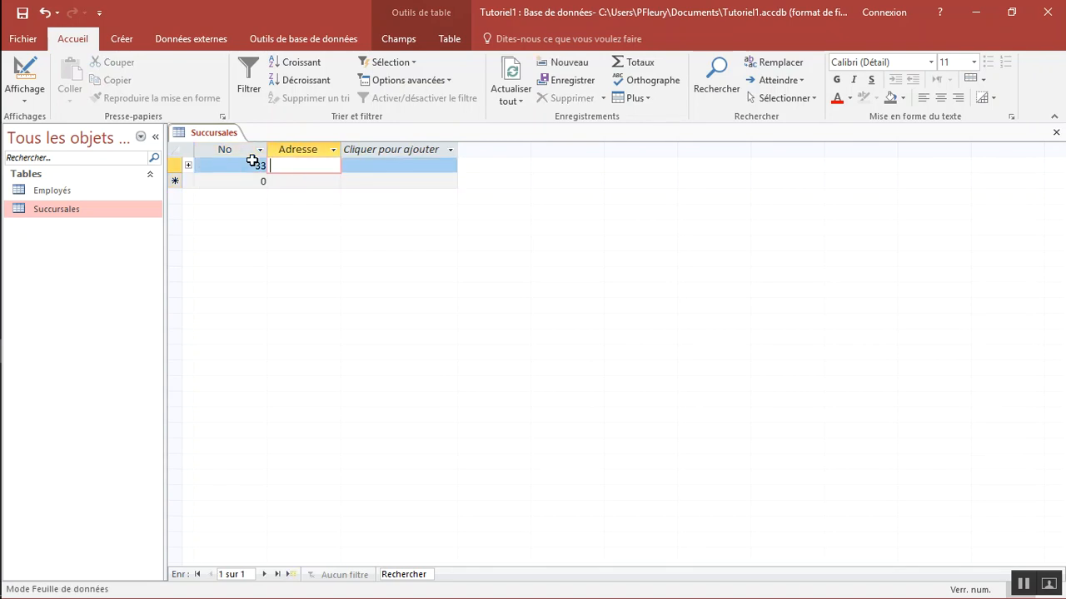
{"action": "type", "text": "12 chemin Bleu"}
{"action": "key", "text": "Tab"}
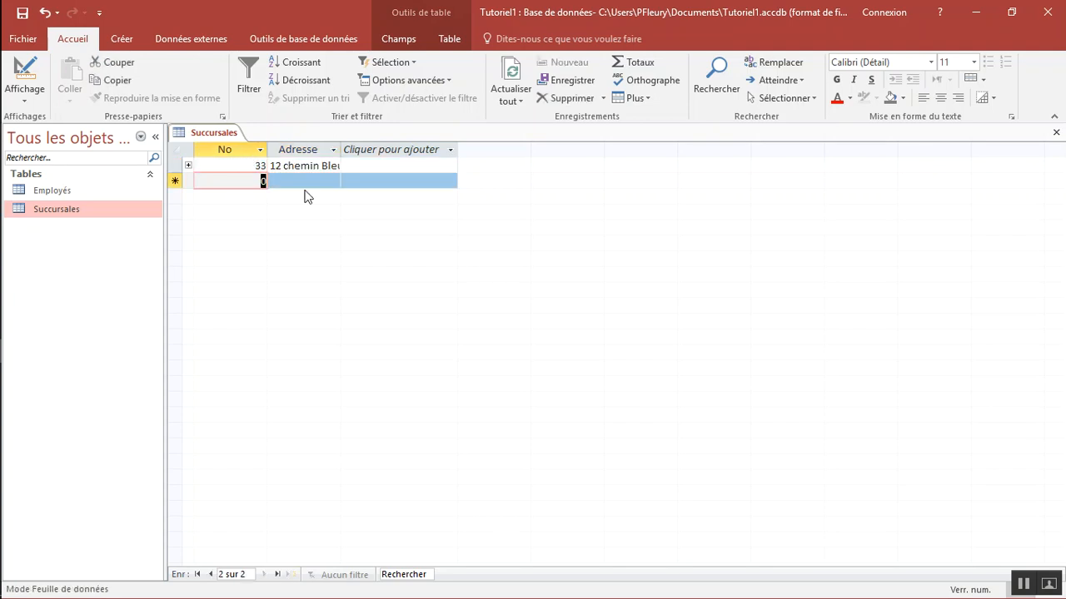
{"action": "double_click", "coordinate": [340, 148]}
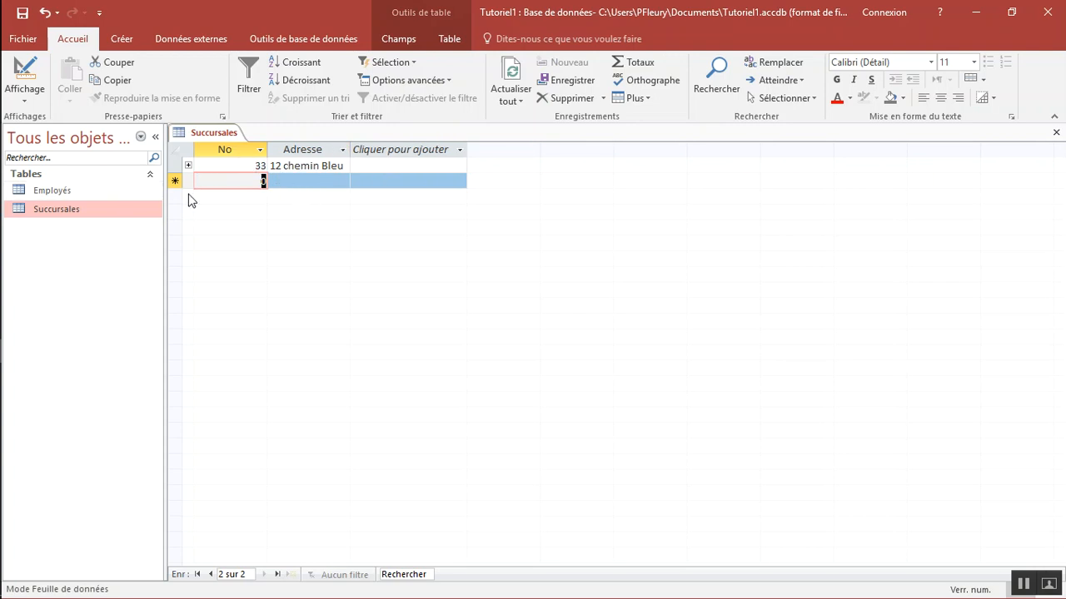
Open the Employés table and widen the NoSuccursale column enough for its full heading
{"action": "double_click", "coordinate": [57, 193]}
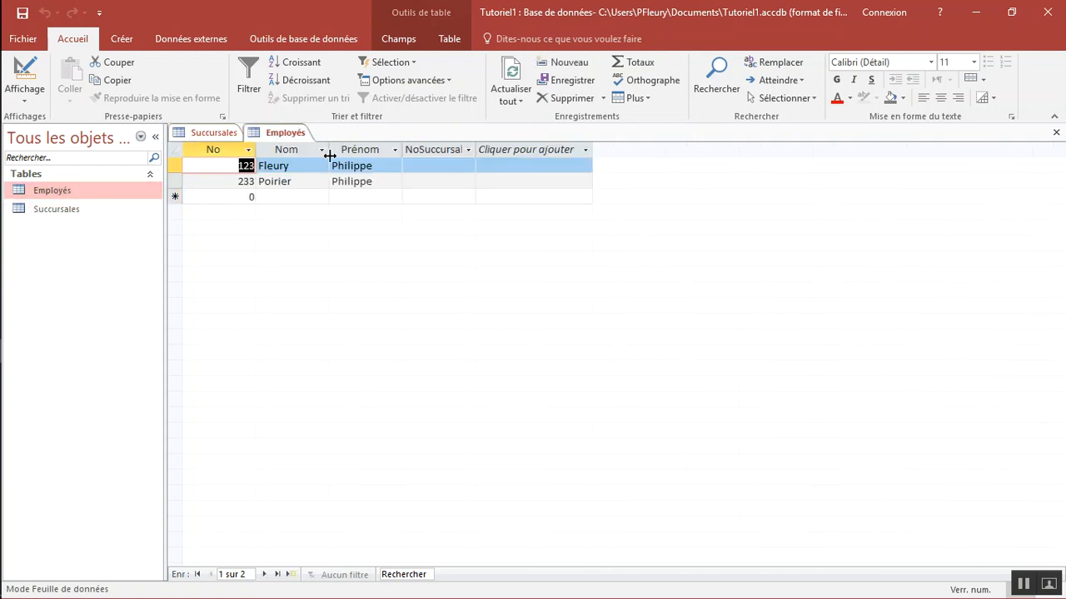
{"action": "left_click", "coordinate": [433, 165]}
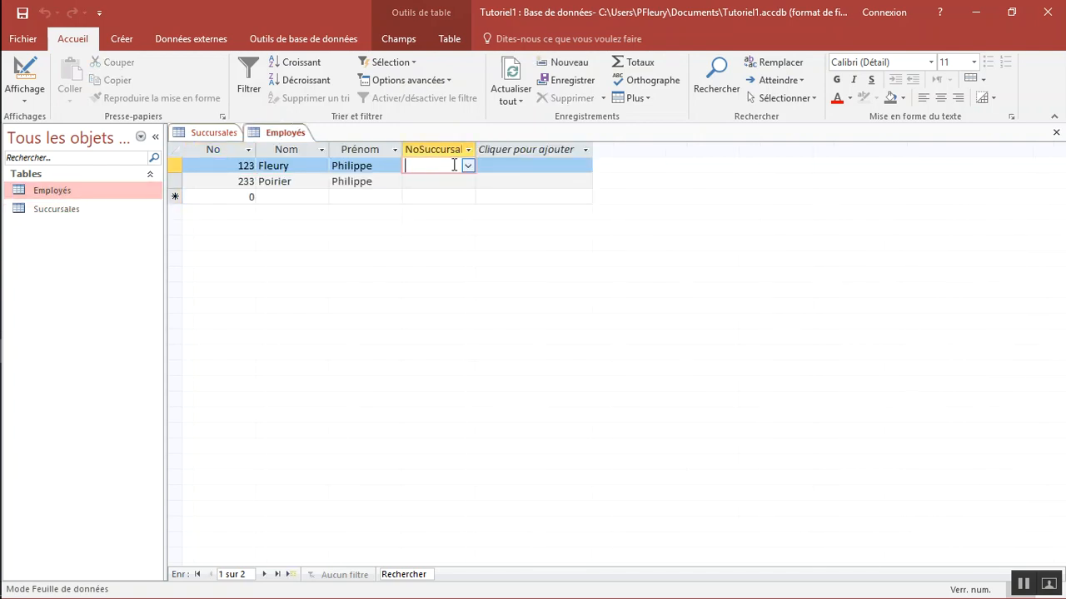
{"action": "left_click", "coordinate": [467, 167]}
{"action": "left_click_drag", "start_coordinate": [475, 149], "coordinate": [507, 146]}
{"action": "left_click", "coordinate": [492, 172]}
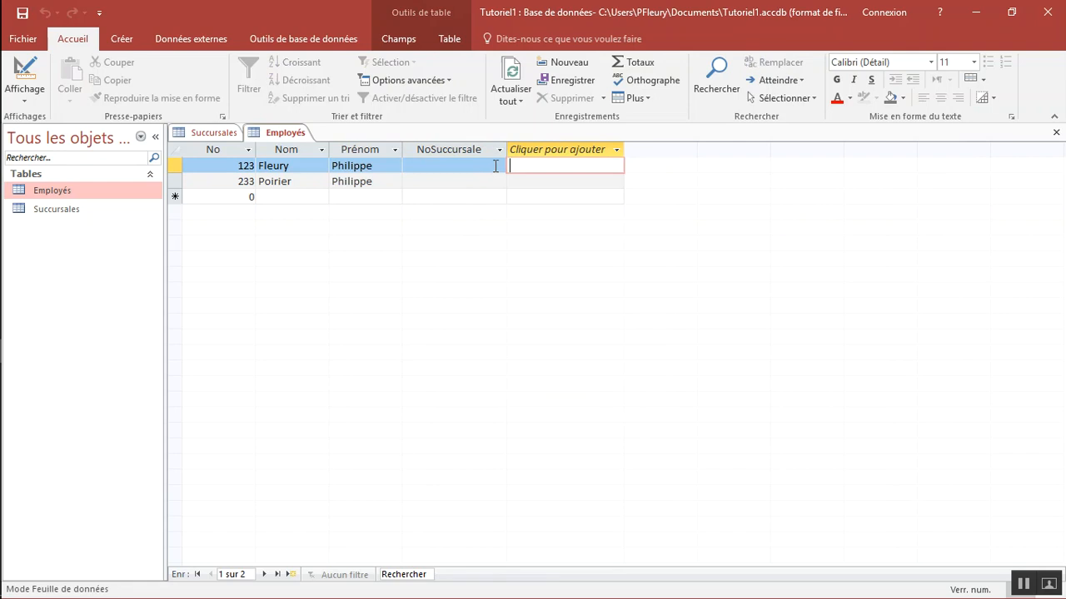
Assign the branch's address from the NoSuccursale lookup list to both employee records, 123 and 233, and commit the rows
{"action": "left_click", "coordinate": [500, 165]}
{"action": "left_click", "coordinate": [488, 182]}
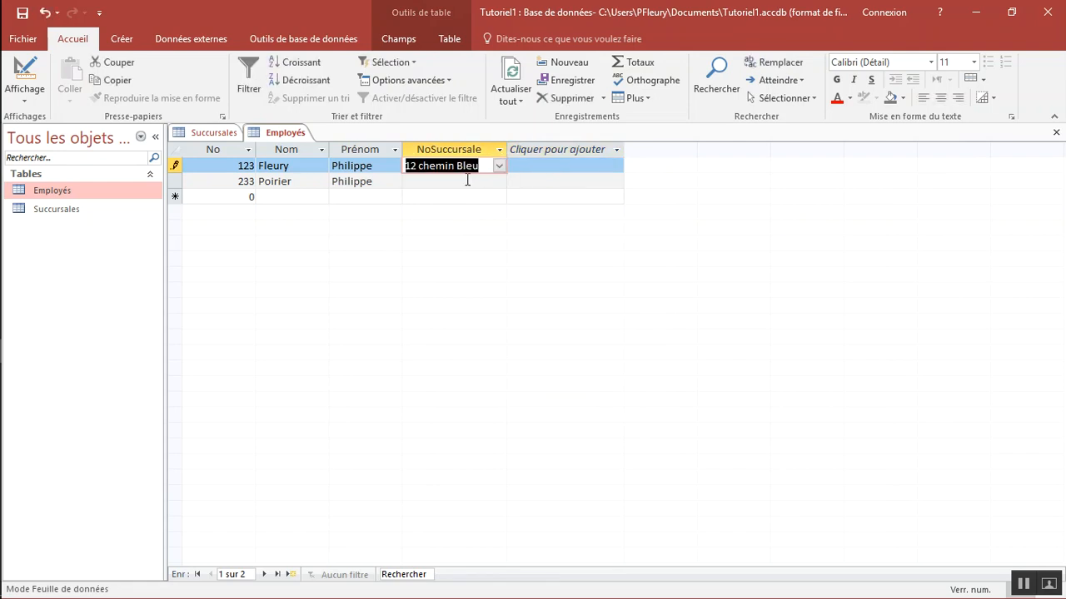
{"action": "left_click", "coordinate": [488, 182]}
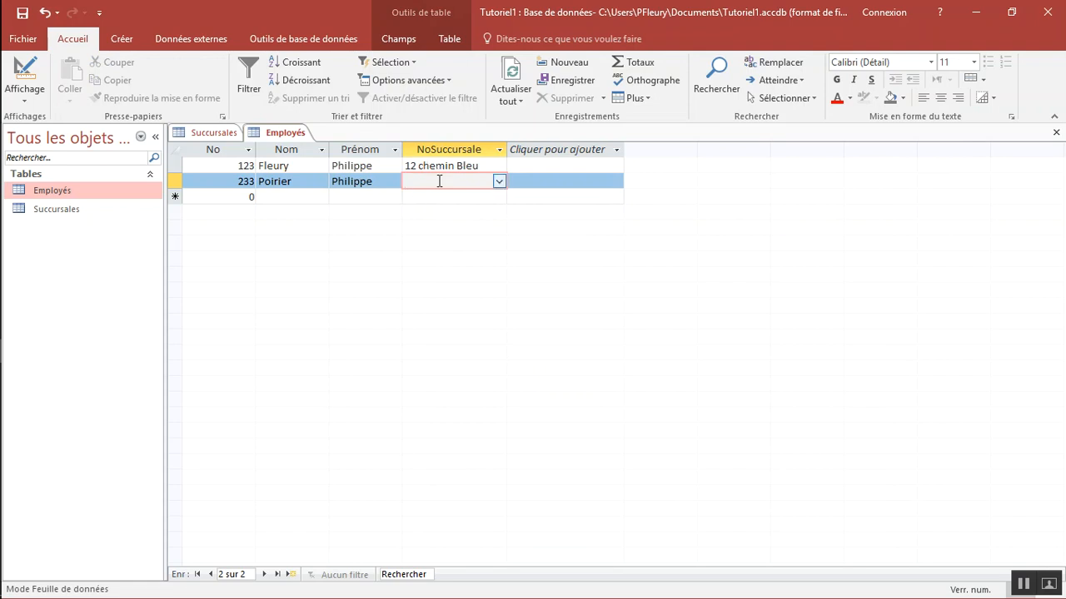
{"action": "left_click", "coordinate": [499, 180]}
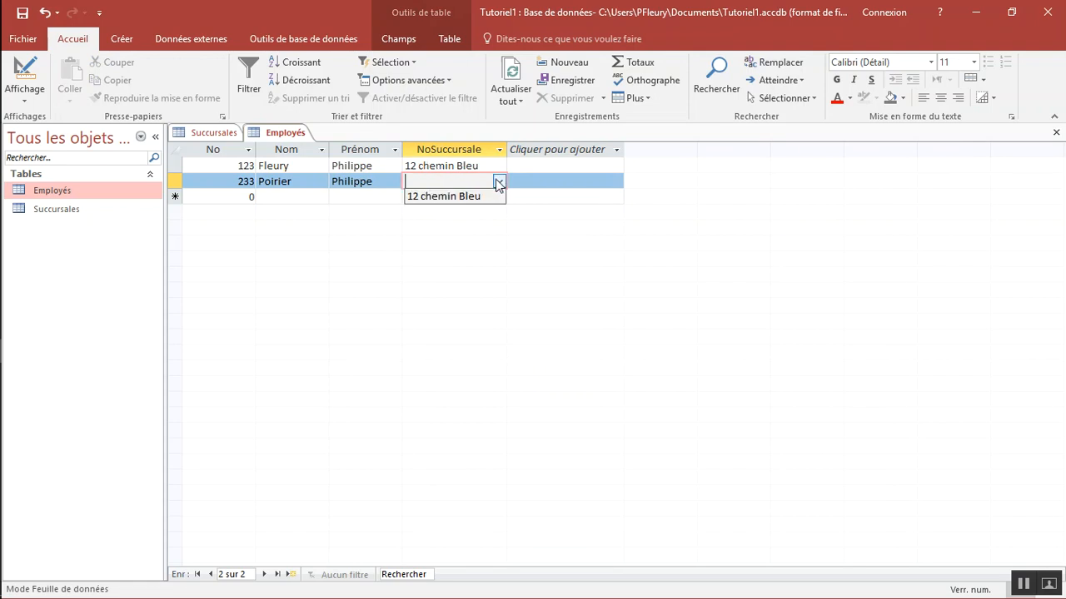
{"action": "left_click", "coordinate": [447, 197]}
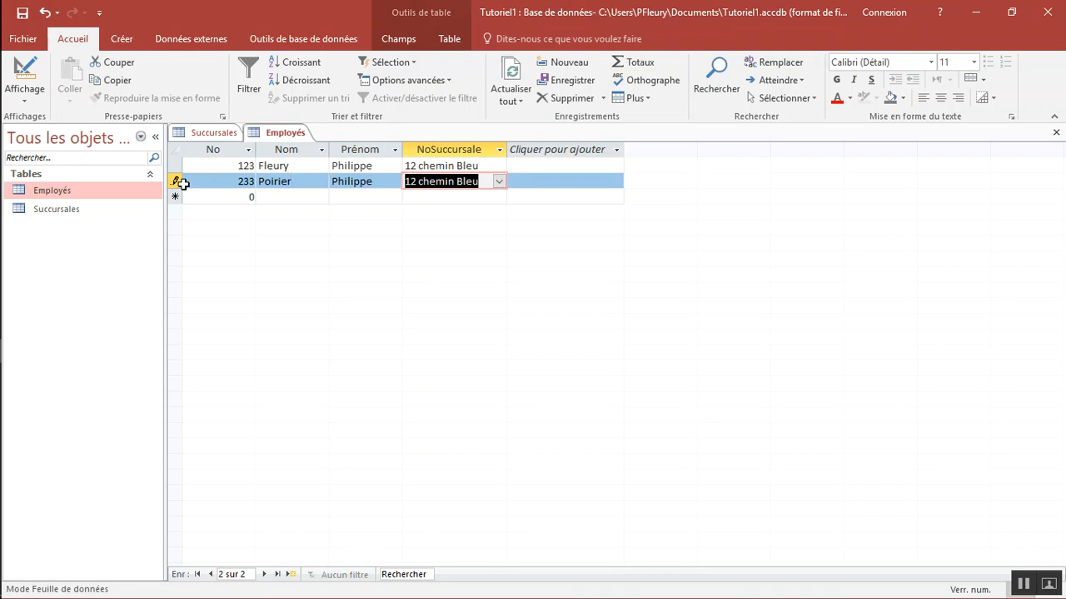
{"action": "left_click", "coordinate": [250, 196]}
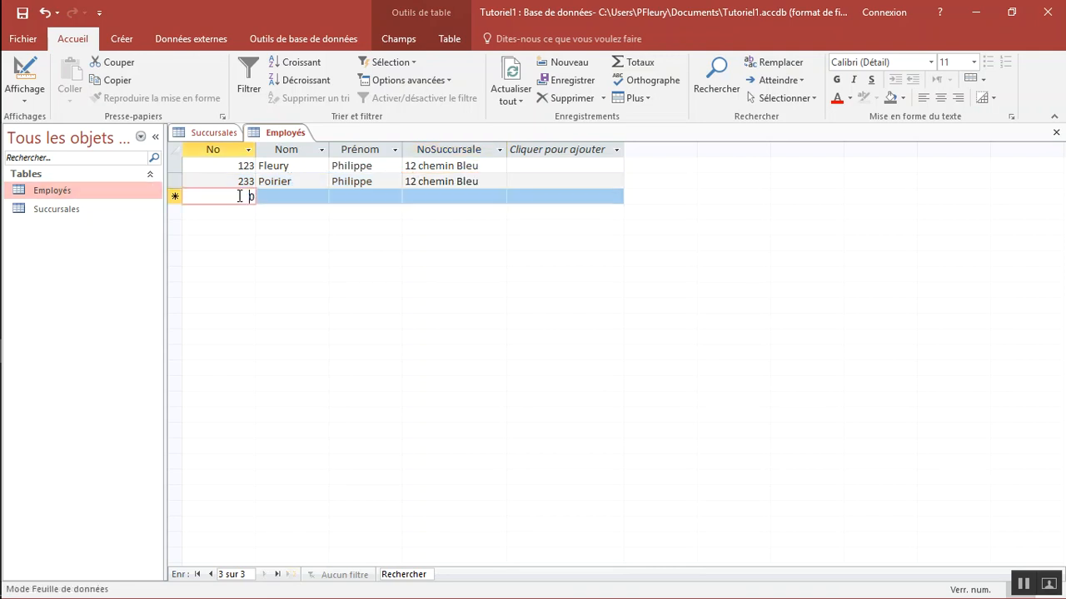
Return to the Succursales table, expand branch 33 to view its related employees, and collapse it again
{"action": "double_click", "coordinate": [131, 210]}
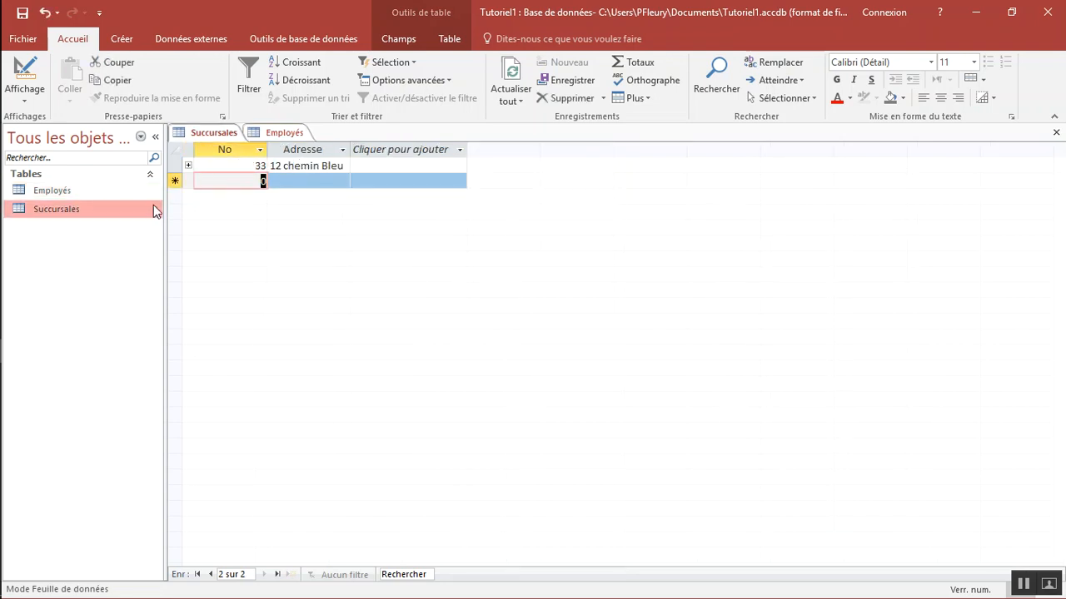
{"action": "left_click", "coordinate": [188, 164]}
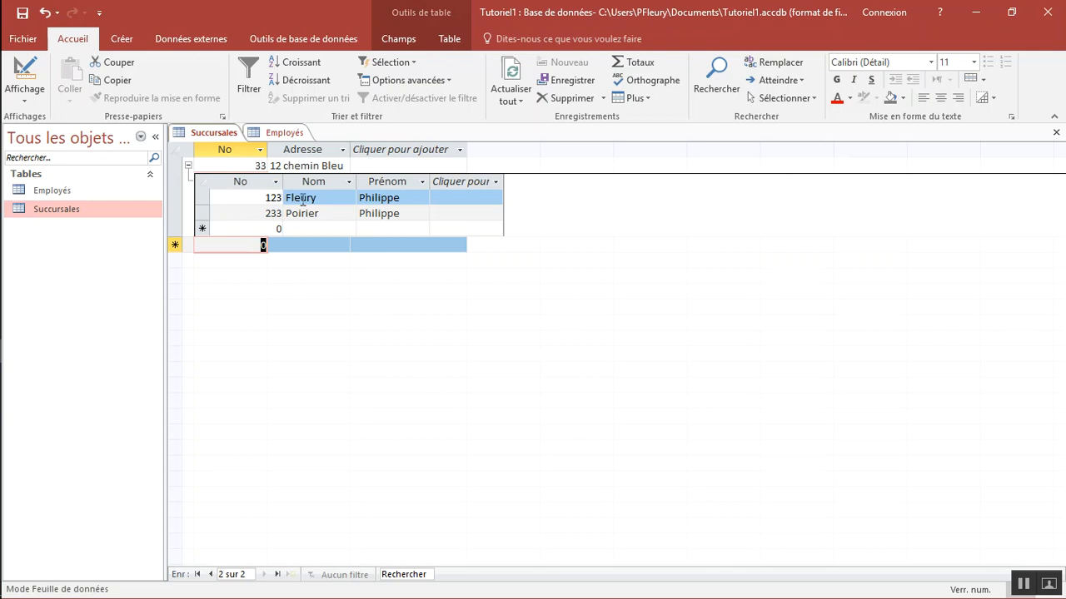
{"action": "left_click", "coordinate": [189, 168]}
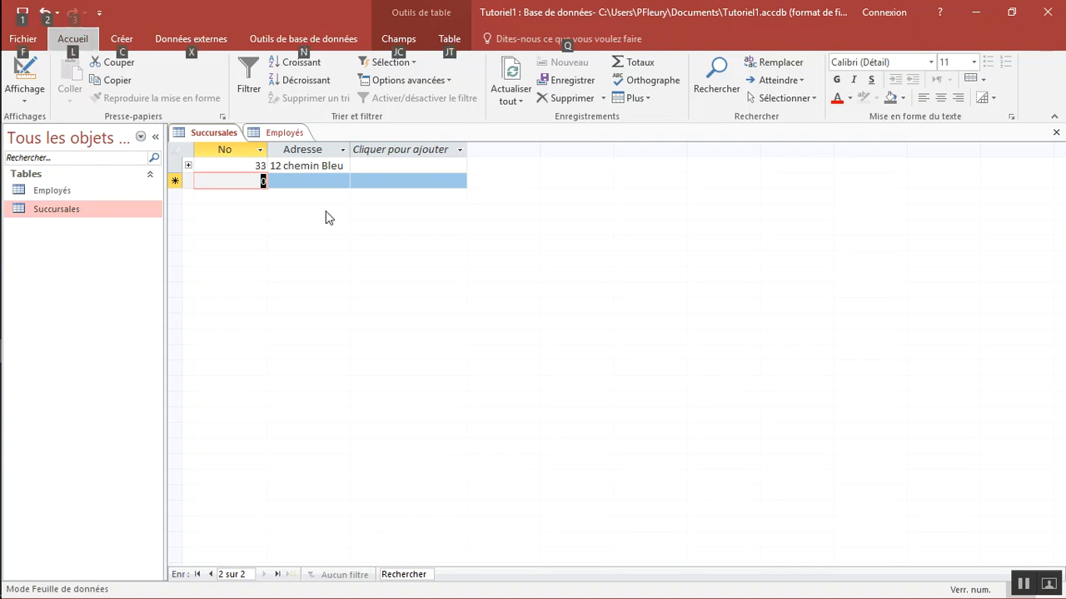
{"action": "key", "text": "alt+Tab"}
{"action": "key", "text": "alt+Tab"}
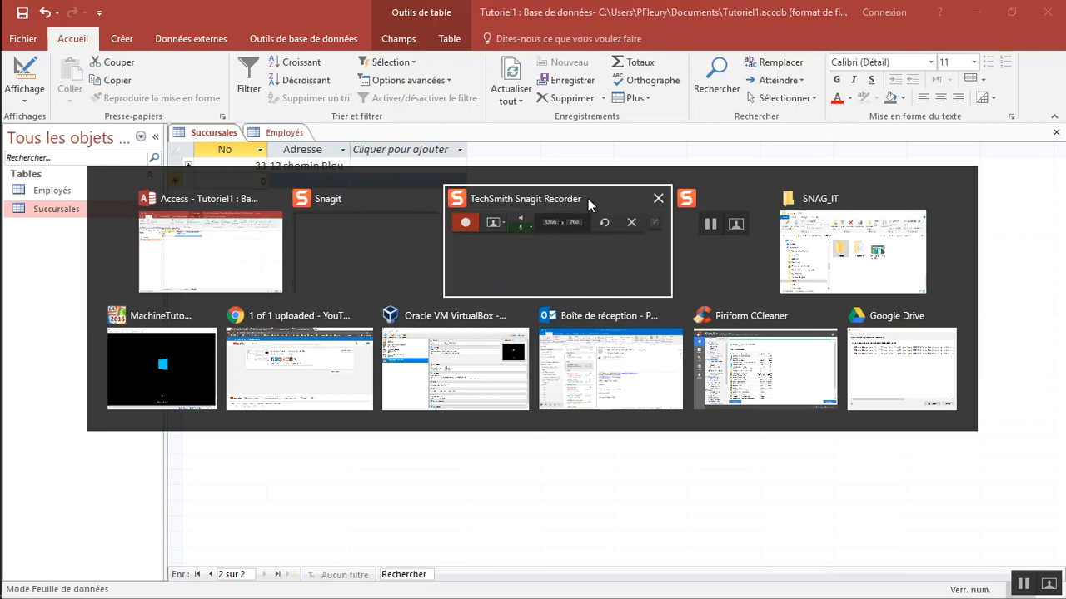
{"action": "left_click", "coordinate": [709, 225]}
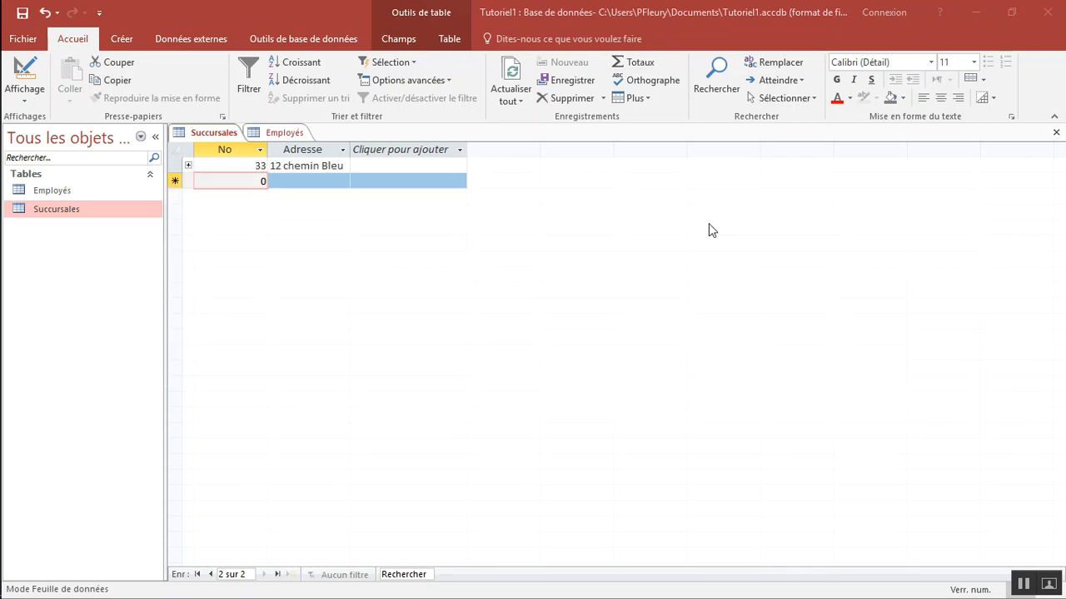